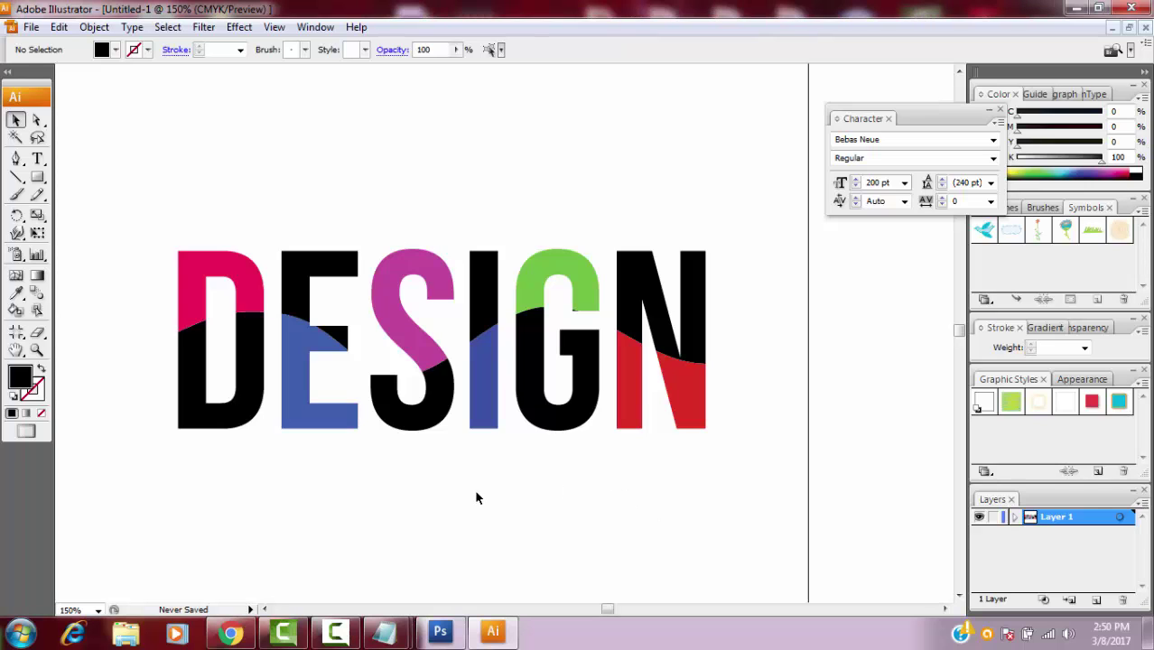
# Close the DESIGN file without saving and create a new Letter-size print document, Untitled-2.
pyautogui.scroll(-1, 476, 498)
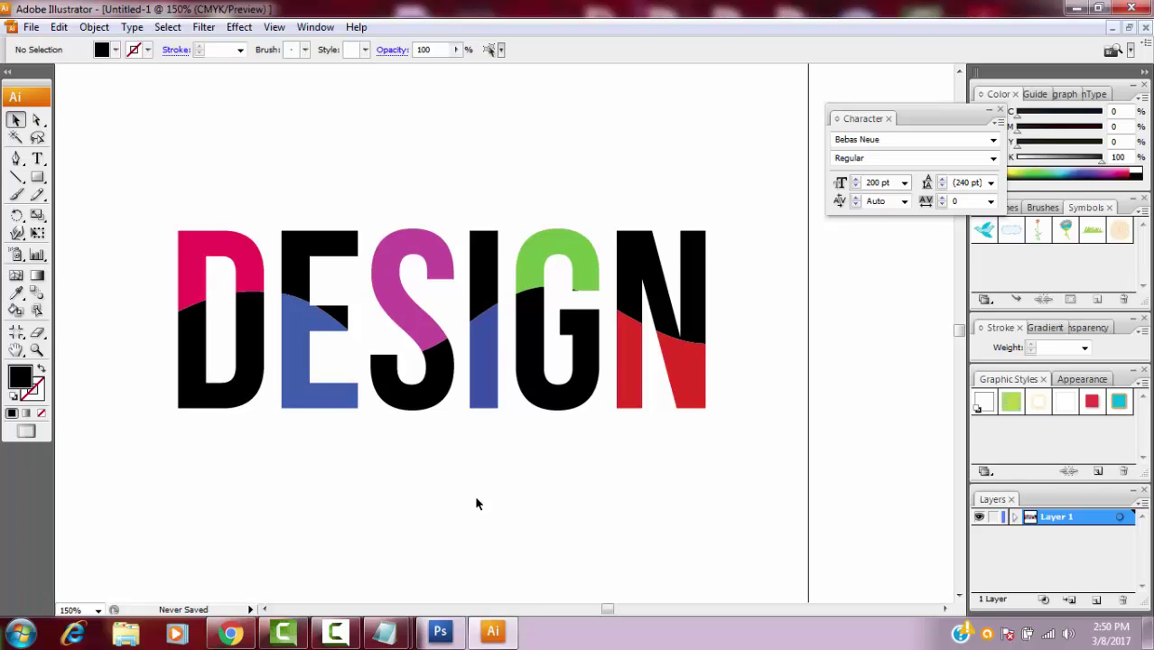
pyautogui.scroll(-2, 460, 492)
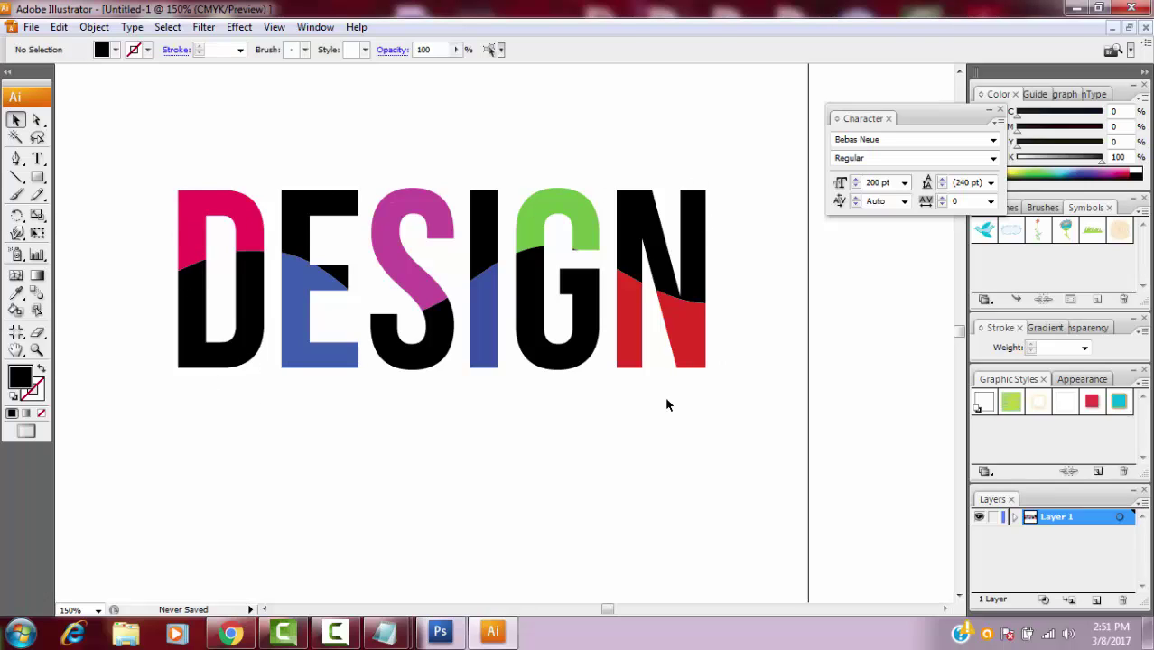
pyautogui.scroll(1, 309, 429)
pyautogui.scroll(1, 202, 245)
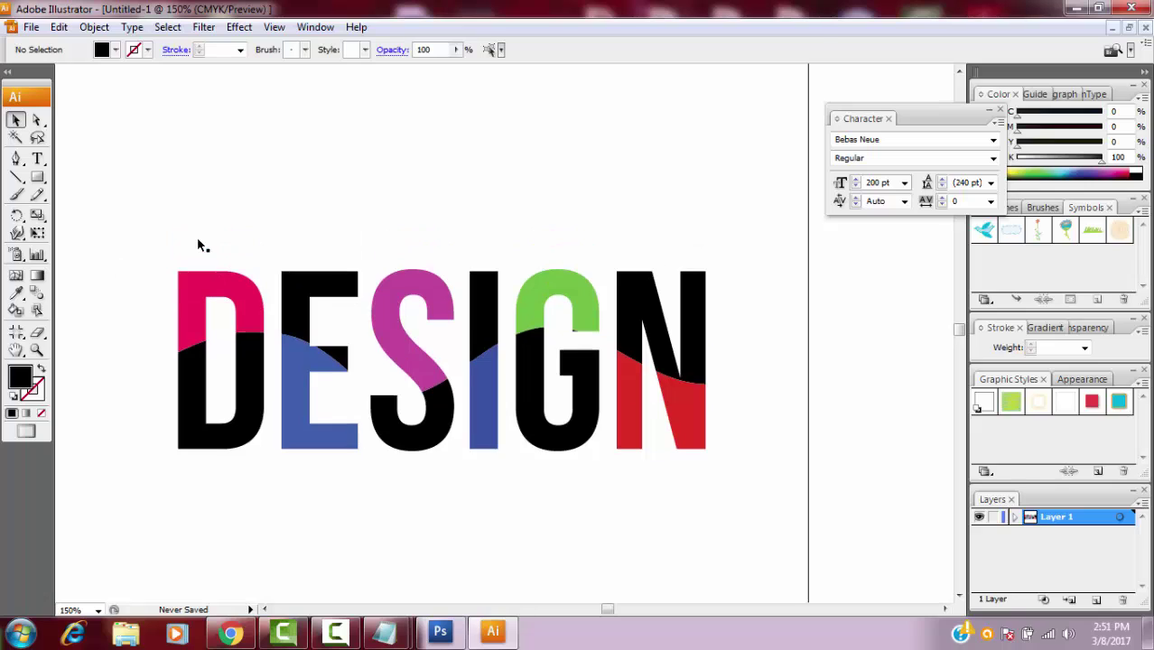
pyautogui.click(1146, 31)
pyautogui.click(562, 351)
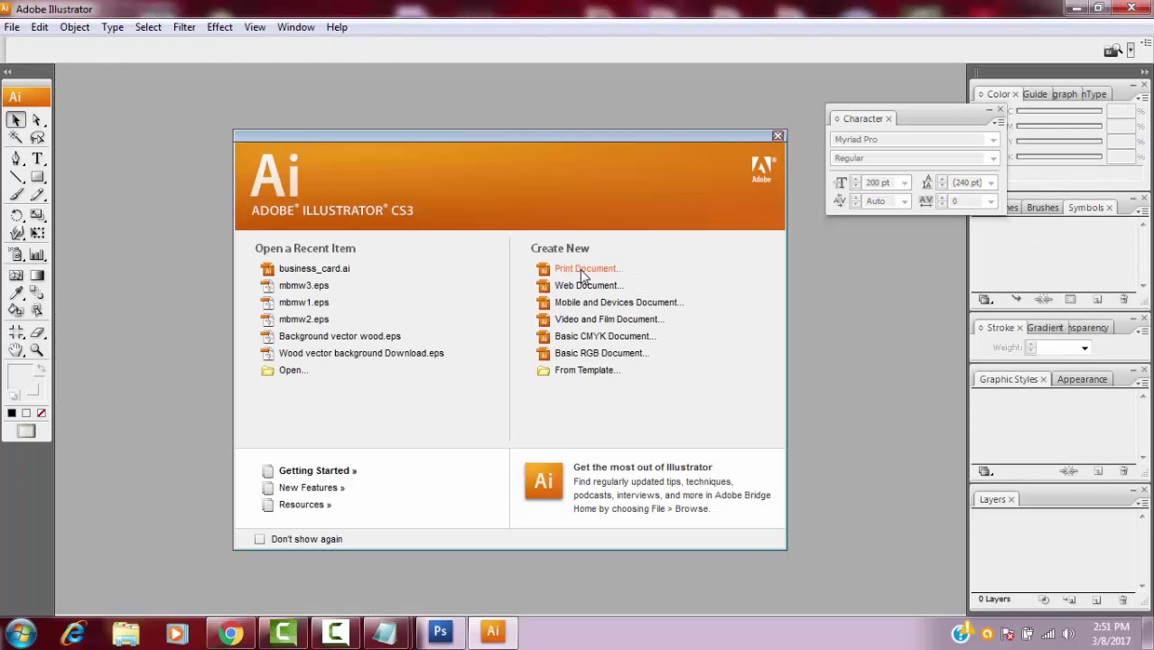
pyautogui.click(583, 271)
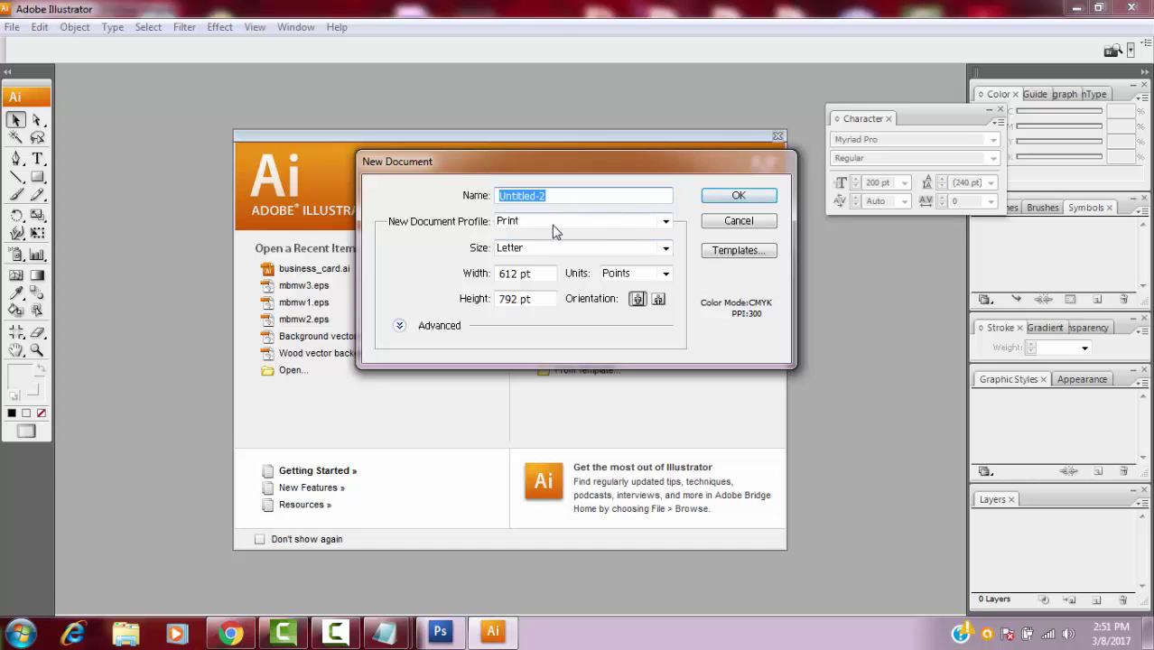
pyautogui.click(728, 196)
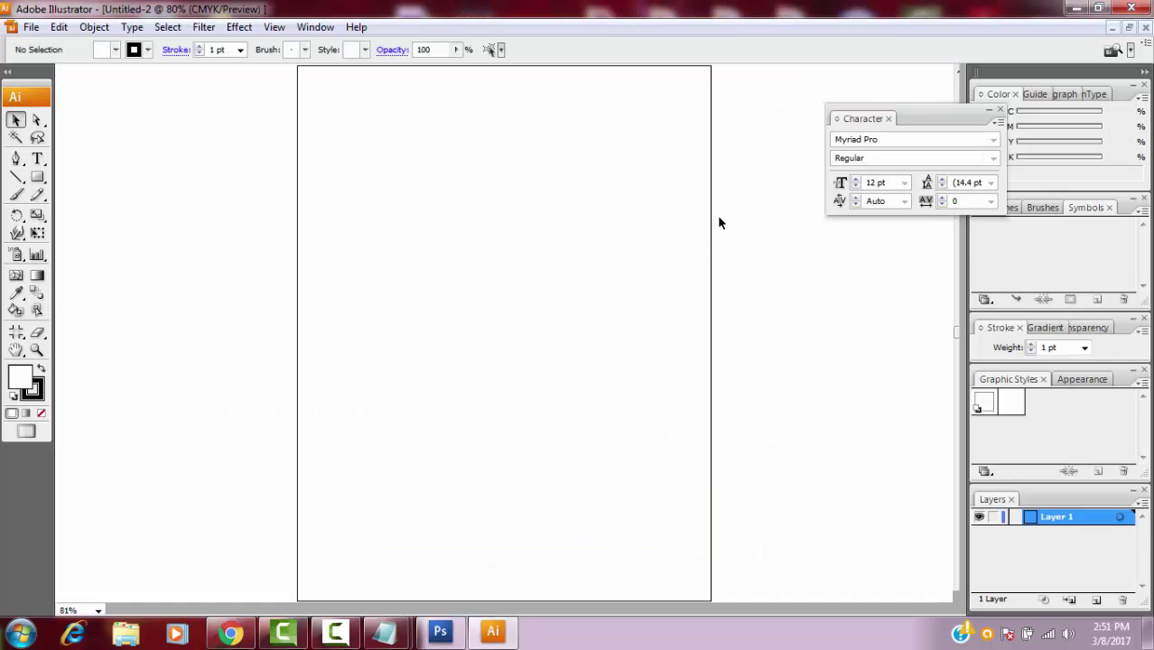
# Type the word 'Design' on the artboard with the Type tool.
pyautogui.click(38, 160)
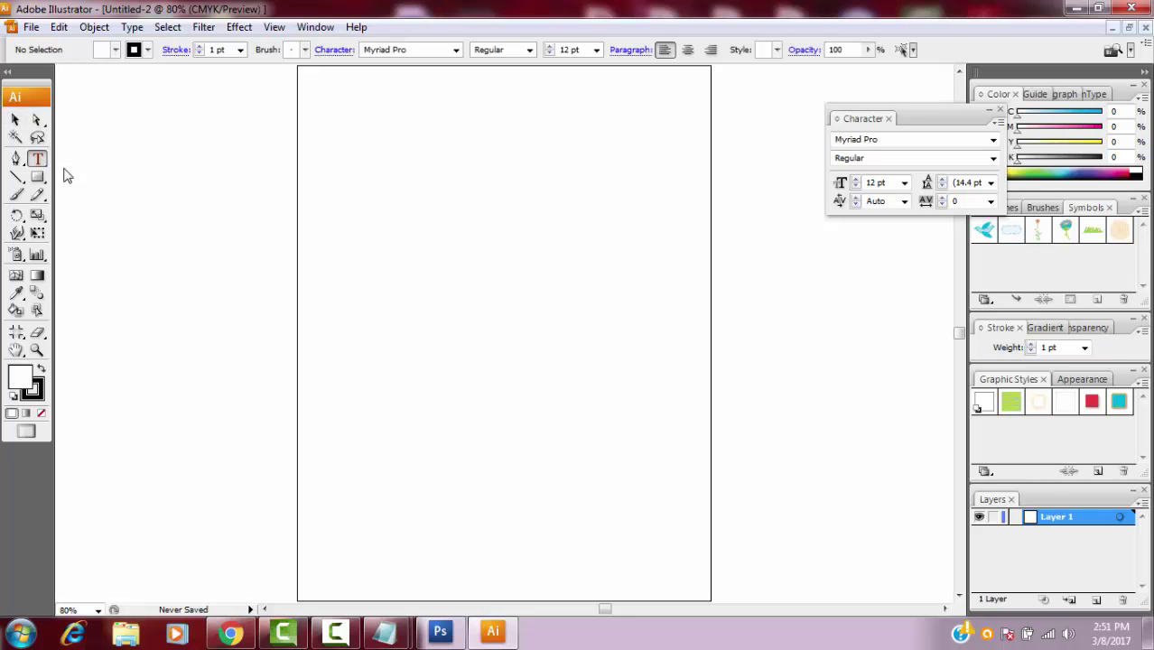
pyautogui.click(350, 282)
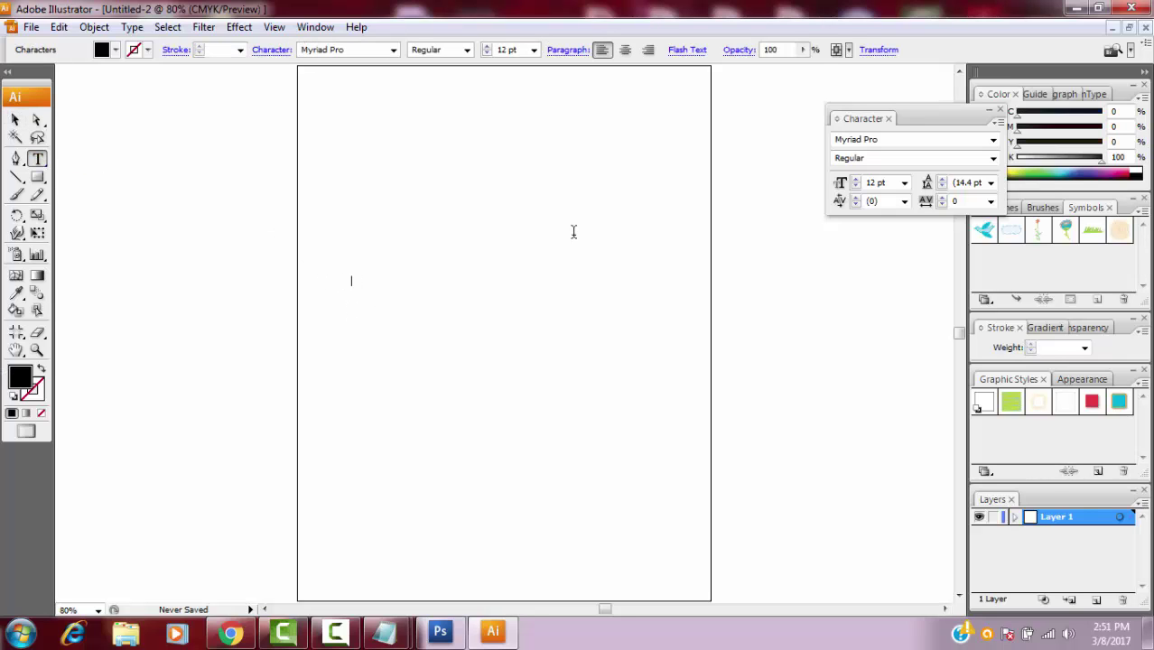
pyautogui.write('Design')
# Set the Design text to 200 pt and move it onto the page.
pyautogui.click(13, 125)
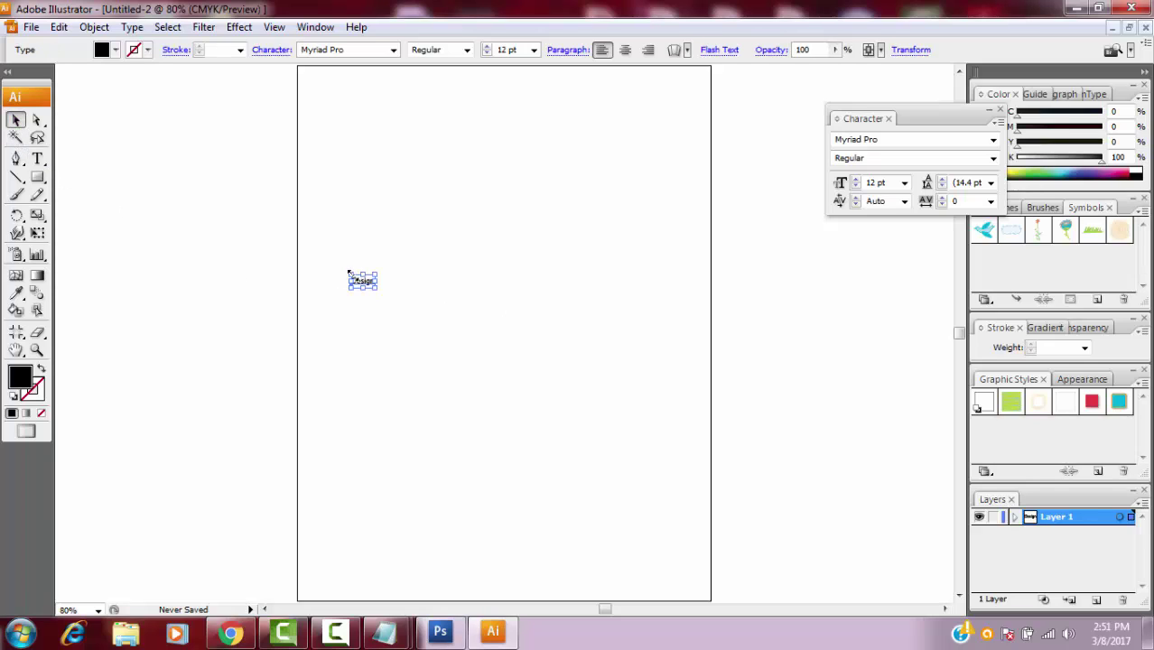
pyautogui.click(507, 50)
pyautogui.write('200')
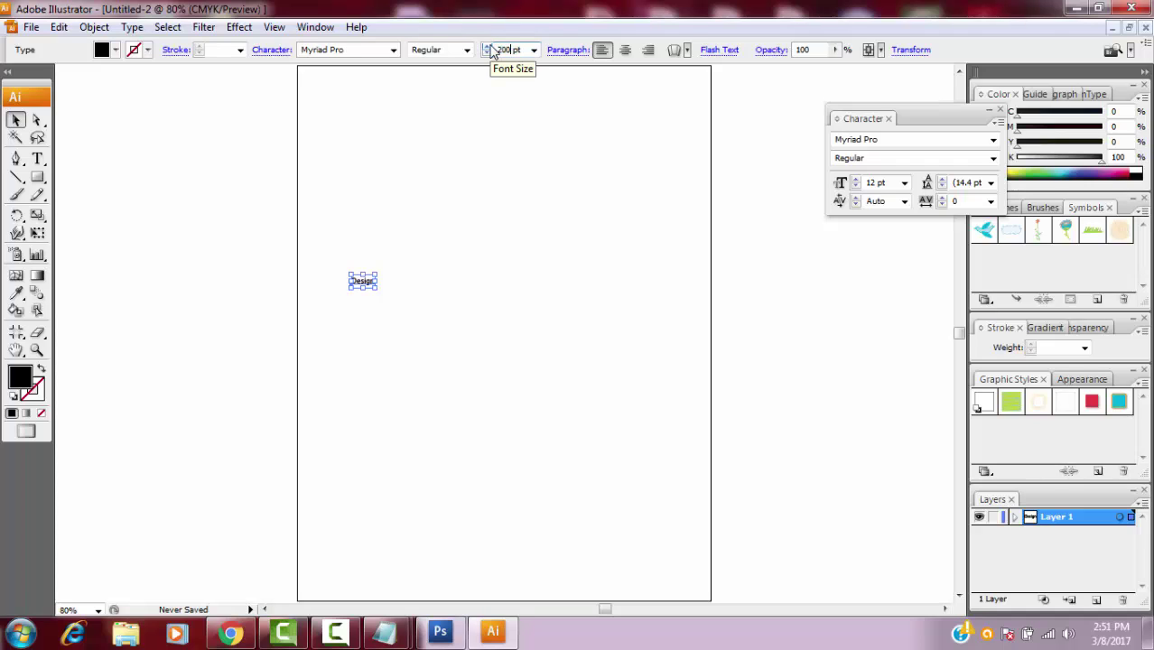
pyautogui.press('Return')
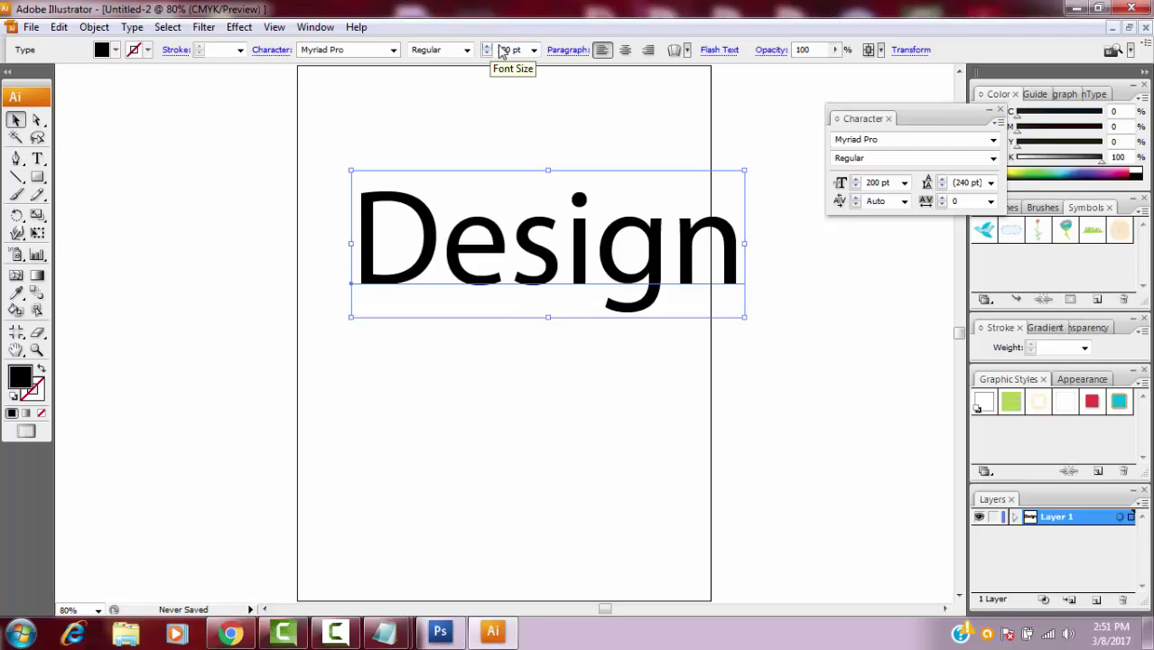
pyautogui.moveTo(569, 200); pyautogui.dragTo(535, 250)
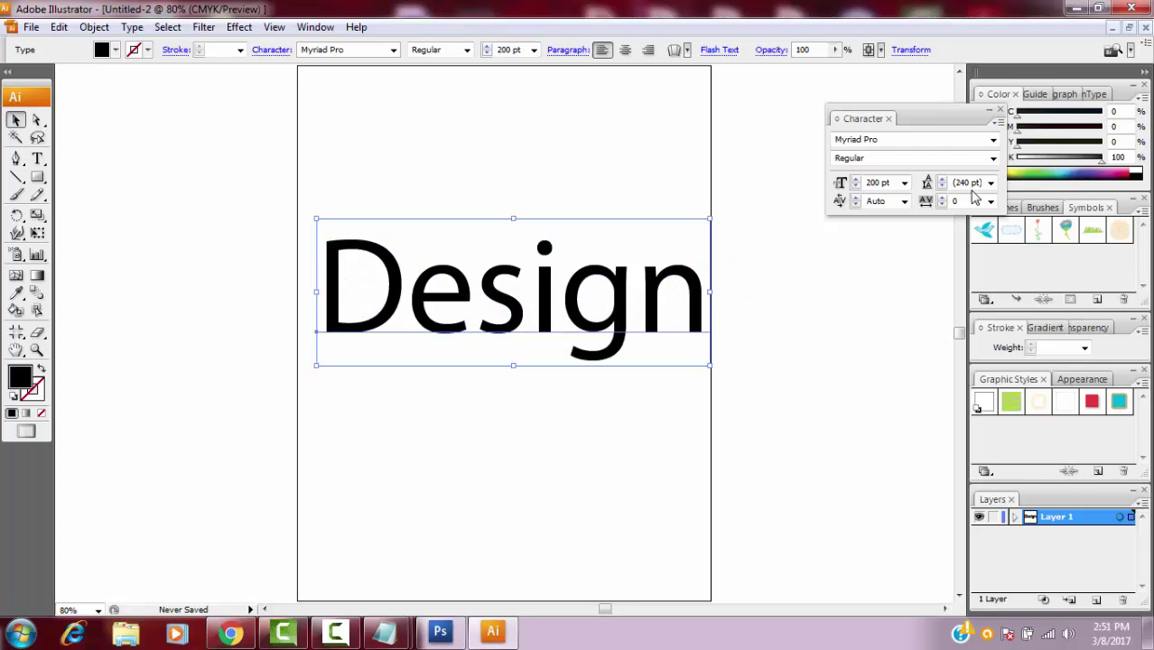
pyautogui.click(958, 141)
pyautogui.write('Baamini')
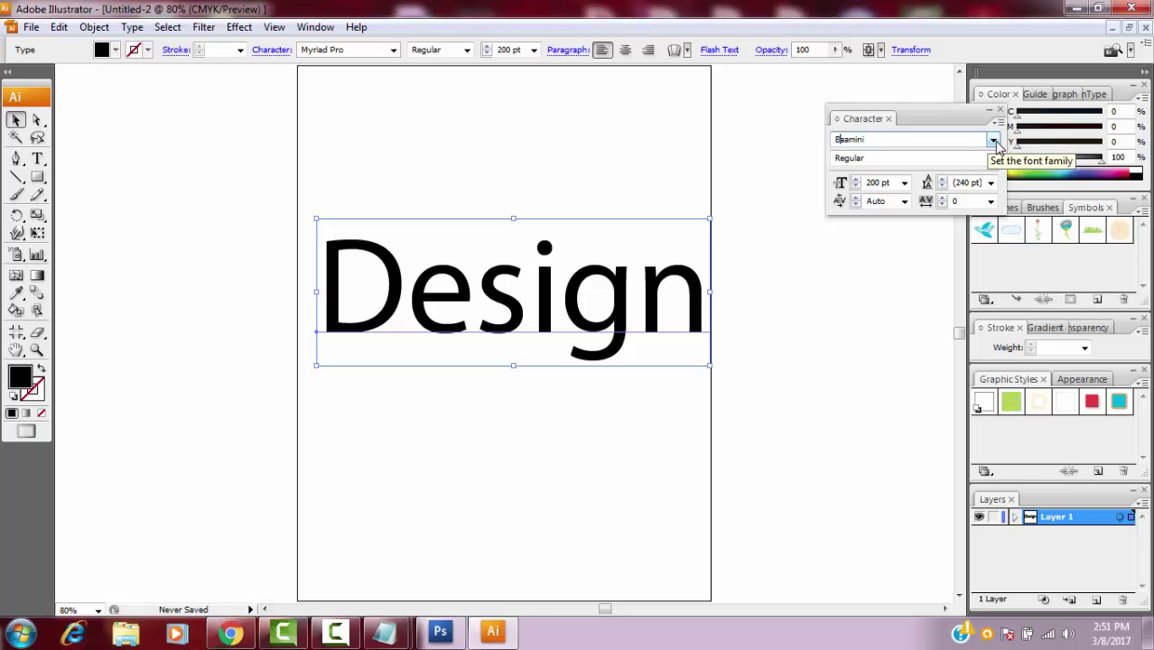
# Set the text in Bebas Neue and drag the resulting all-caps DESIGN into position.
pyautogui.click(992, 141)
pyautogui.scroll(-1, 992, 160)
pyautogui.scroll(-2, 992, 161)
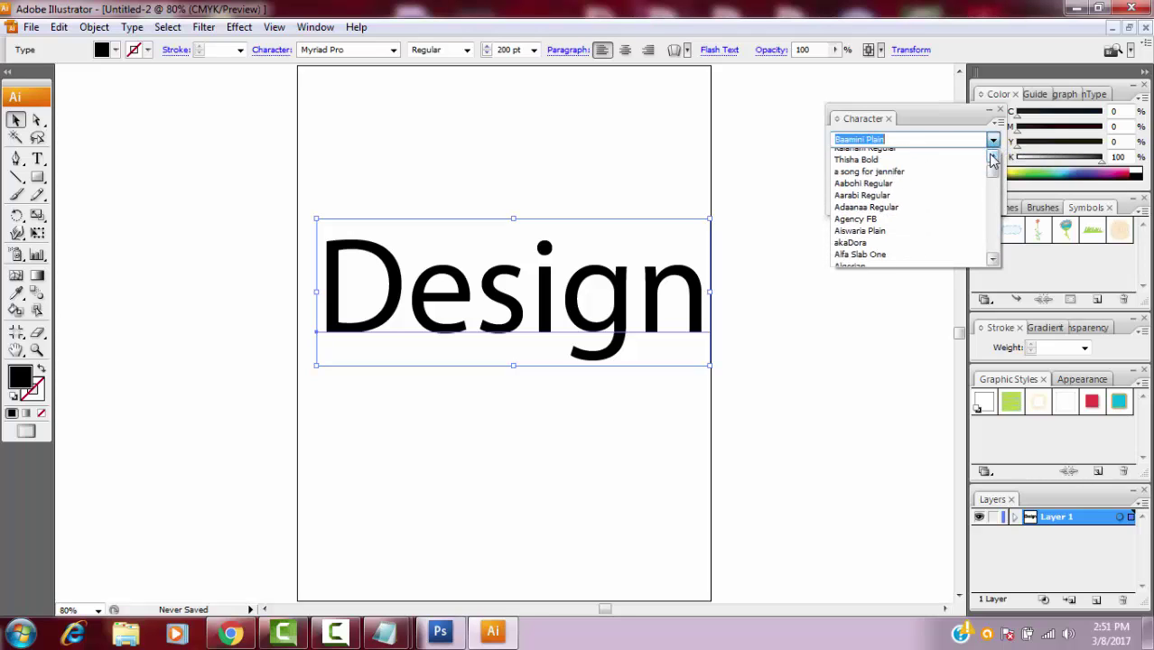
pyautogui.scroll(-3, 991, 163)
pyautogui.scroll(-3, 991, 166)
pyautogui.scroll(-2, 991, 162)
pyautogui.scroll(1, 991, 166)
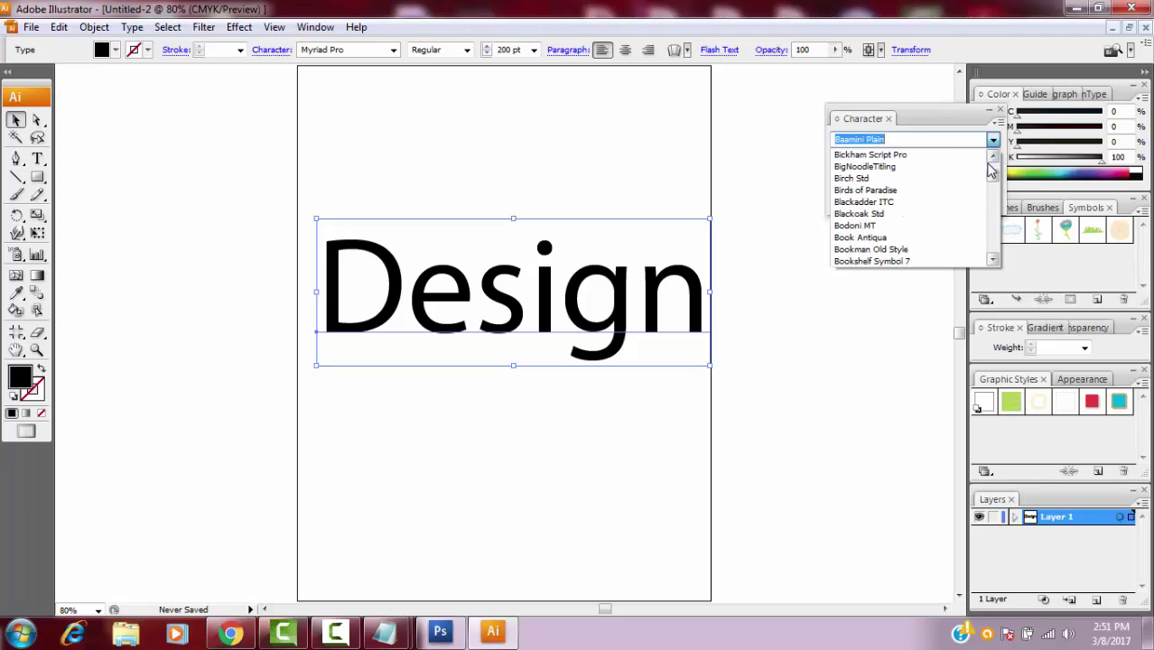
pyautogui.scroll(1, 993, 169)
pyautogui.scroll(3, 993, 170)
pyautogui.scroll(1, 992, 170)
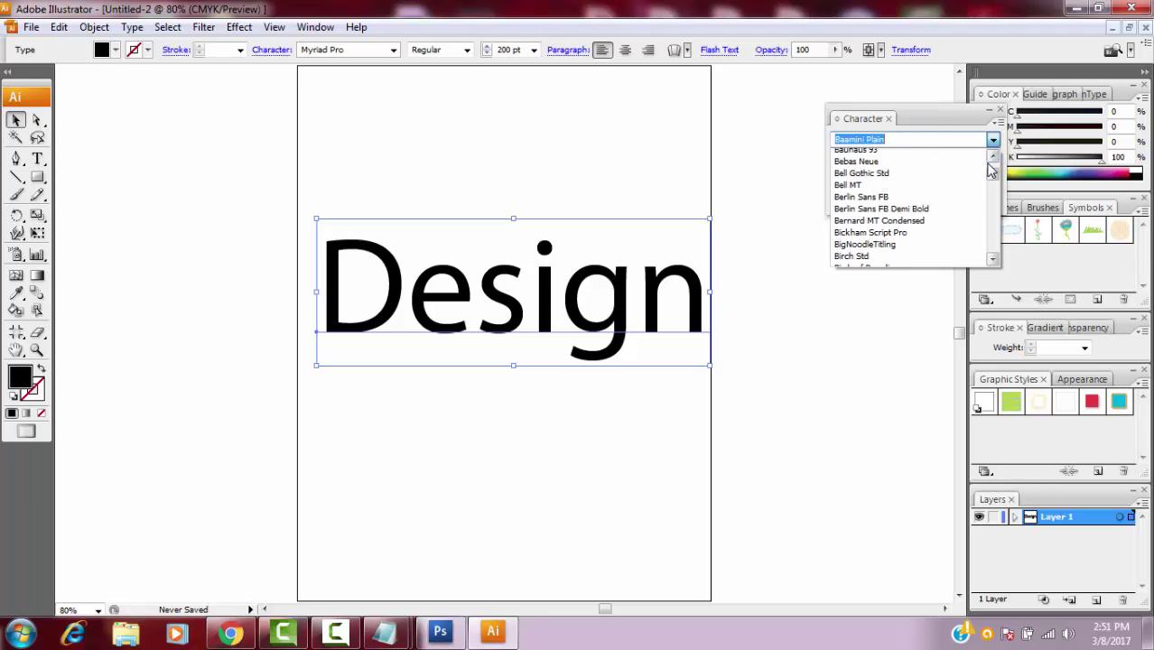
pyautogui.scroll(2, 988, 174)
pyautogui.click(919, 192)
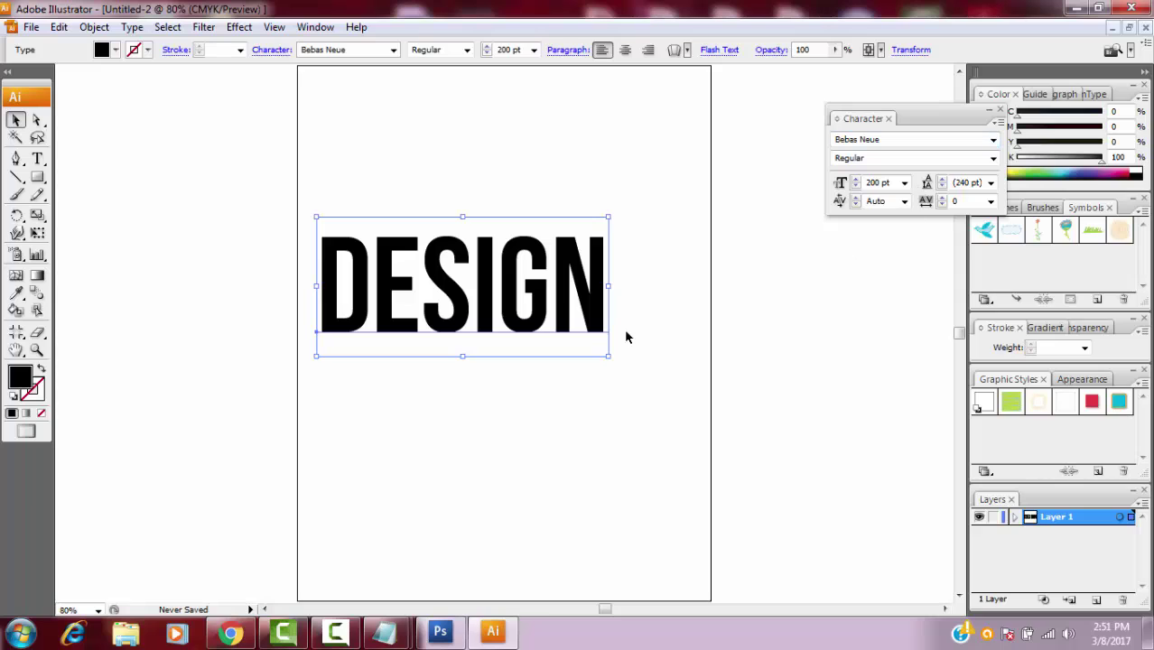
pyautogui.moveTo(540, 315); pyautogui.dragTo(565, 329)
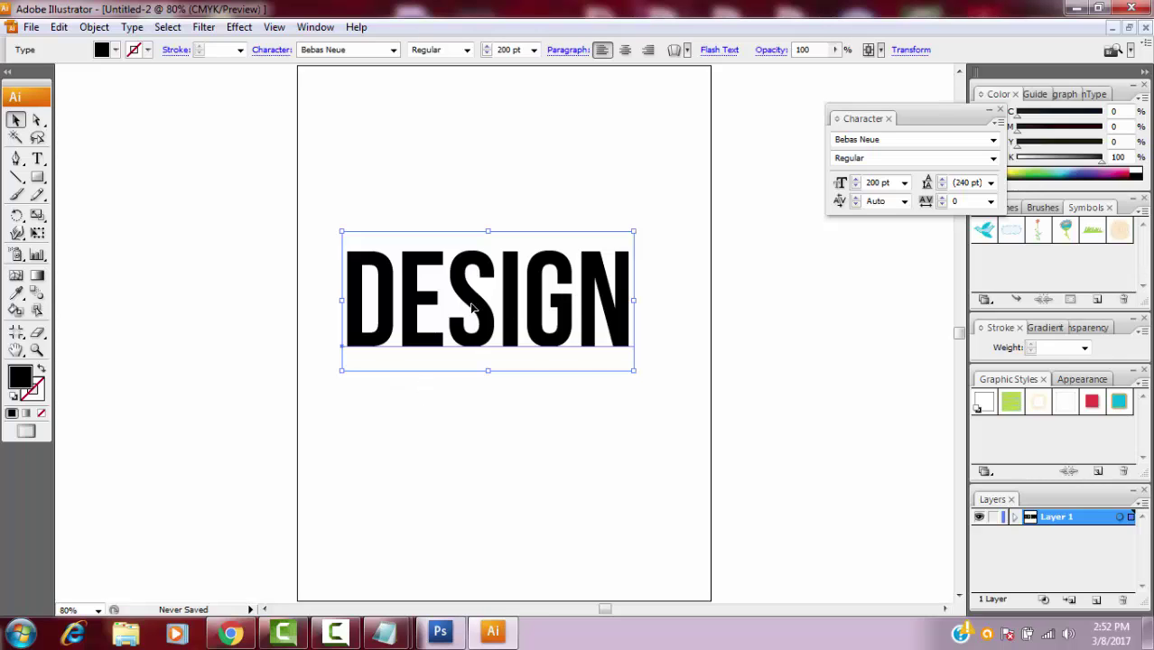
pyautogui.moveTo(471, 308); pyautogui.dragTo(489, 313)
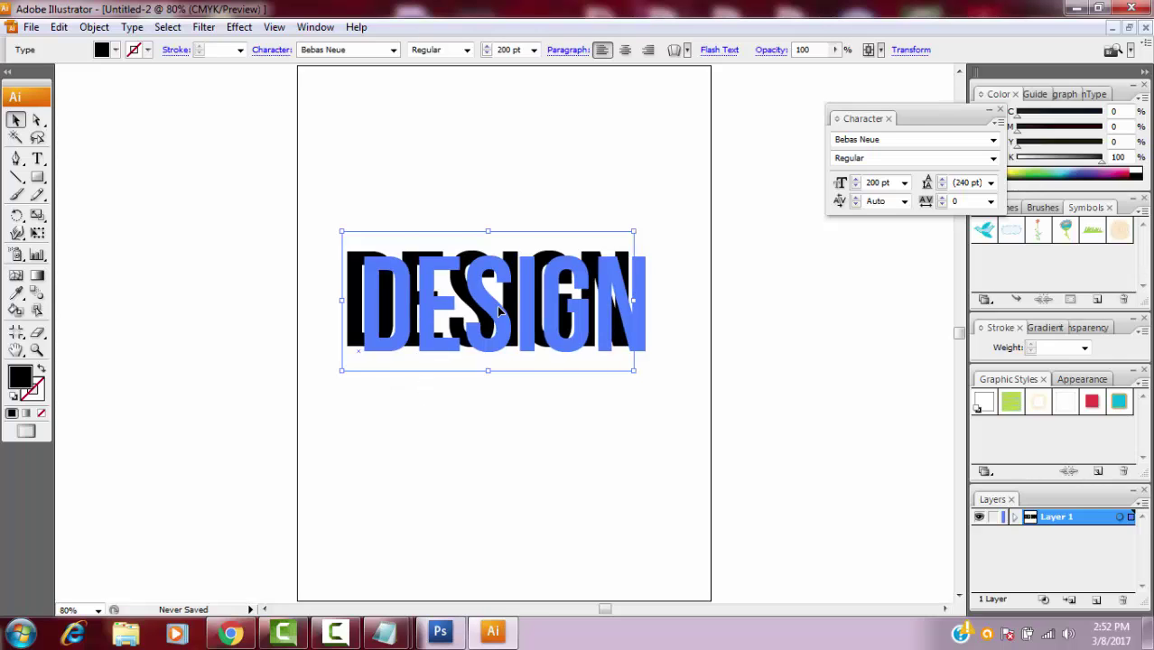
# Zoom to 150% around DESIGN and drag the text lower on the artboard.
pyautogui.click(37, 349)
pyautogui.click(413, 327)
pyautogui.click(787, 350)
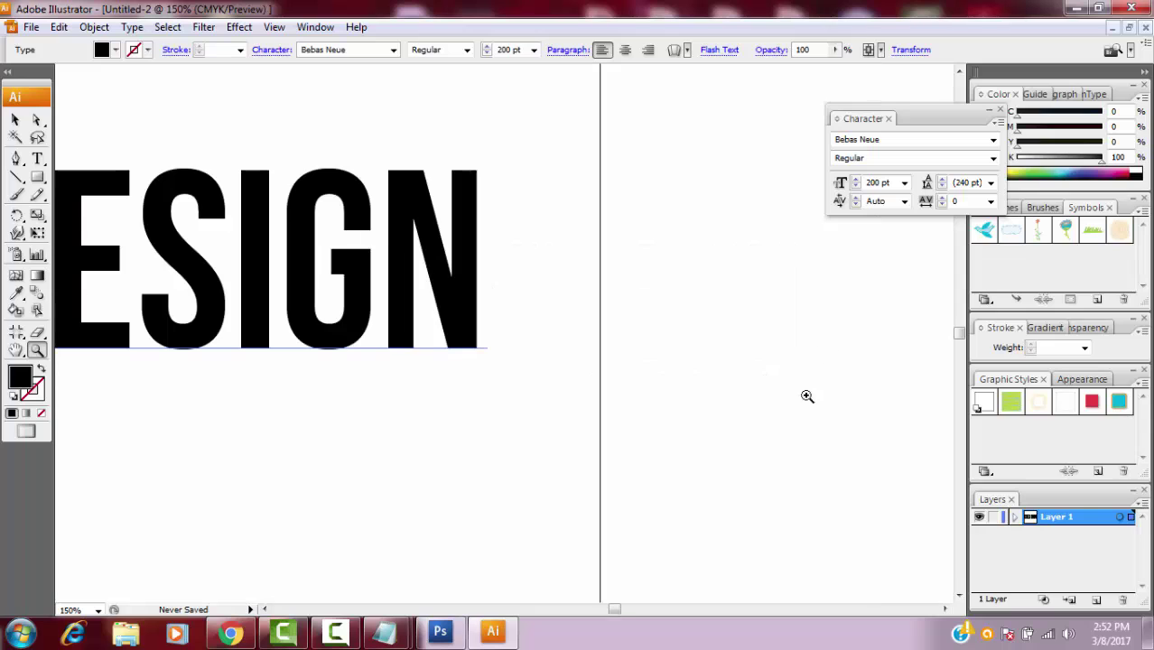
pyautogui.moveTo(618, 610)
pyautogui.mouseDown()
pyautogui.moveTo(596, 611)
pyautogui.moveTo(605, 610)
pyautogui.mouseUp()
pyautogui.scroll(1, 955, 77)
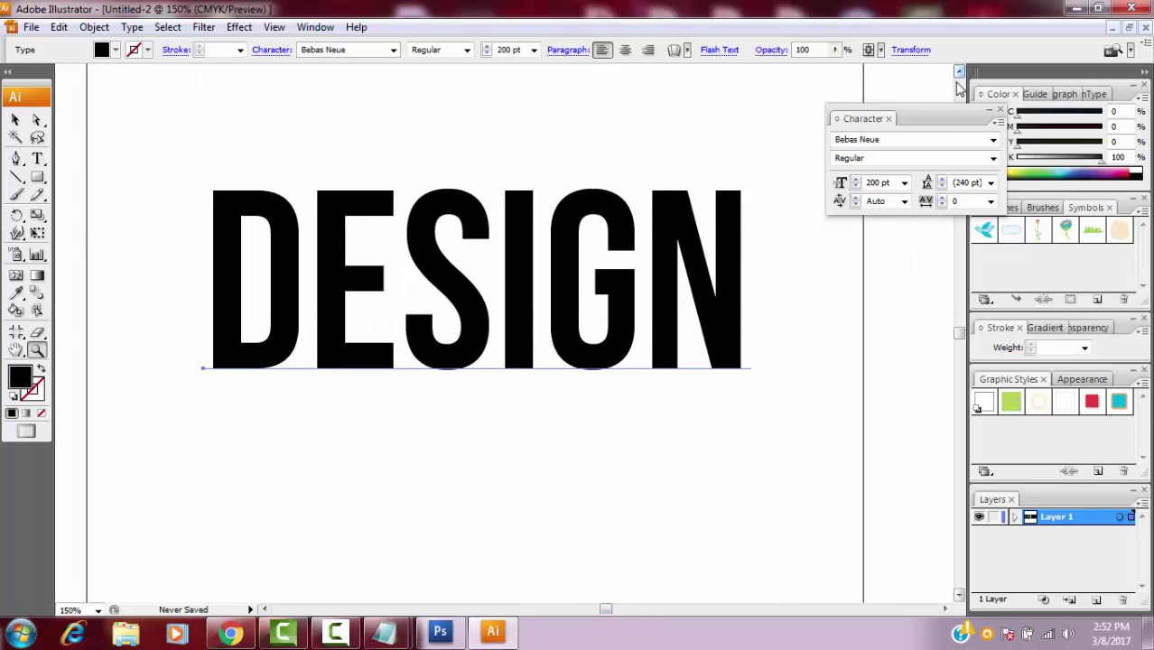
pyautogui.click(16, 120)
pyautogui.click(230, 210)
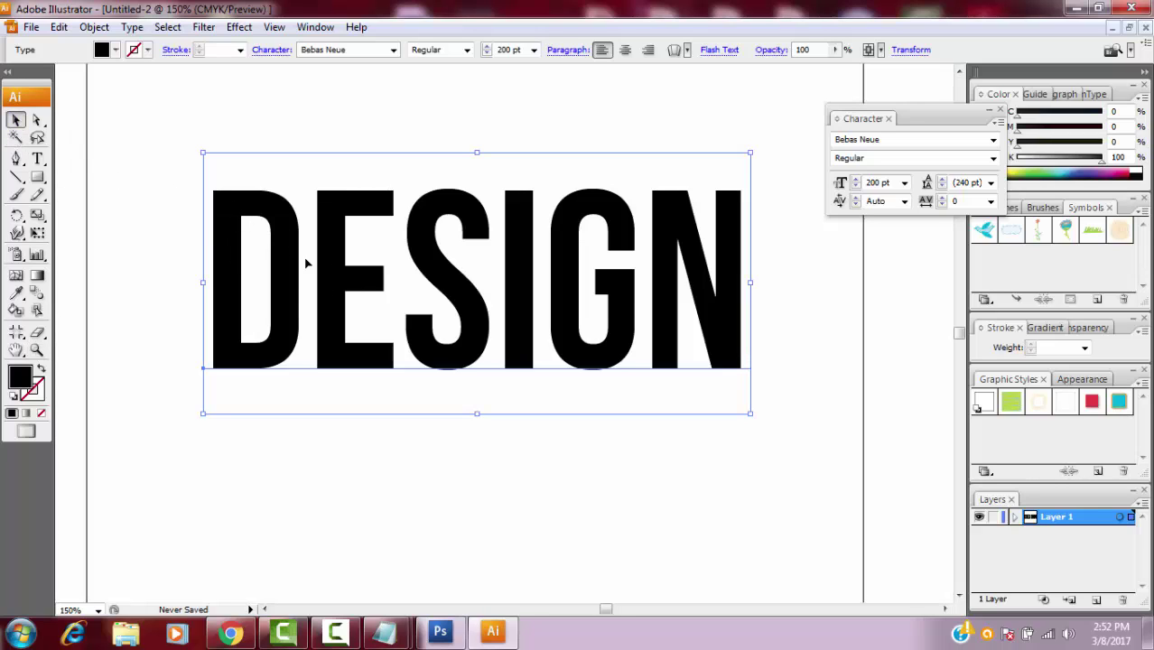
pyautogui.moveTo(327, 269); pyautogui.dragTo(341, 368)
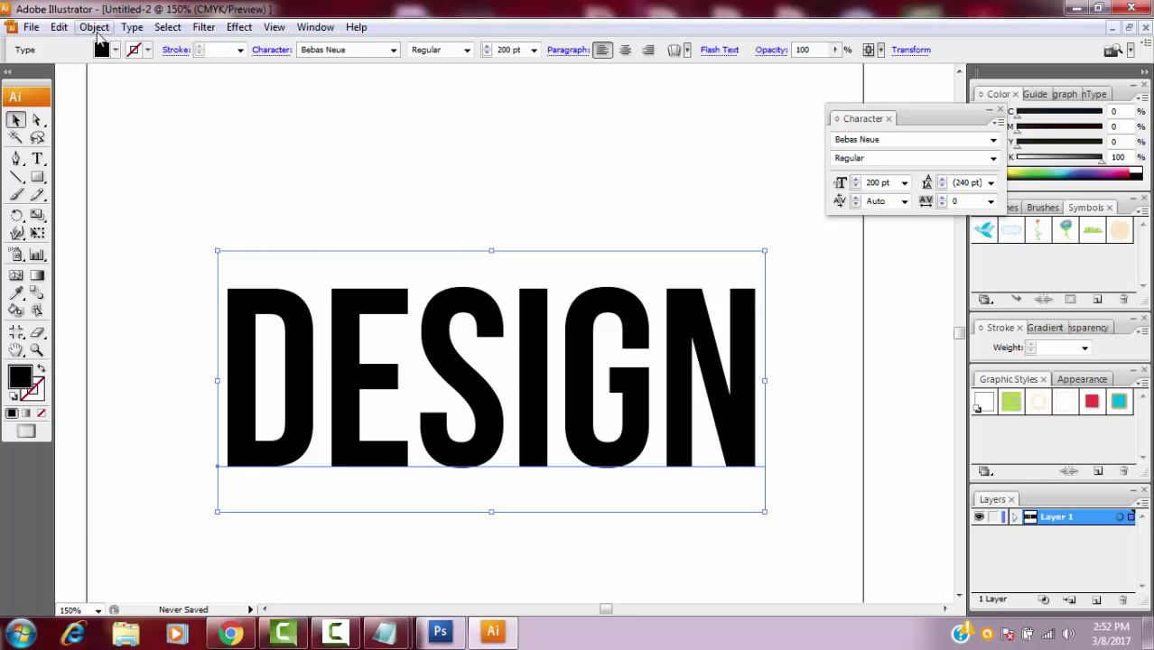
# Expand the DESIGN text into letter shapes and nudge them slightly up.
pyautogui.click(94, 27)
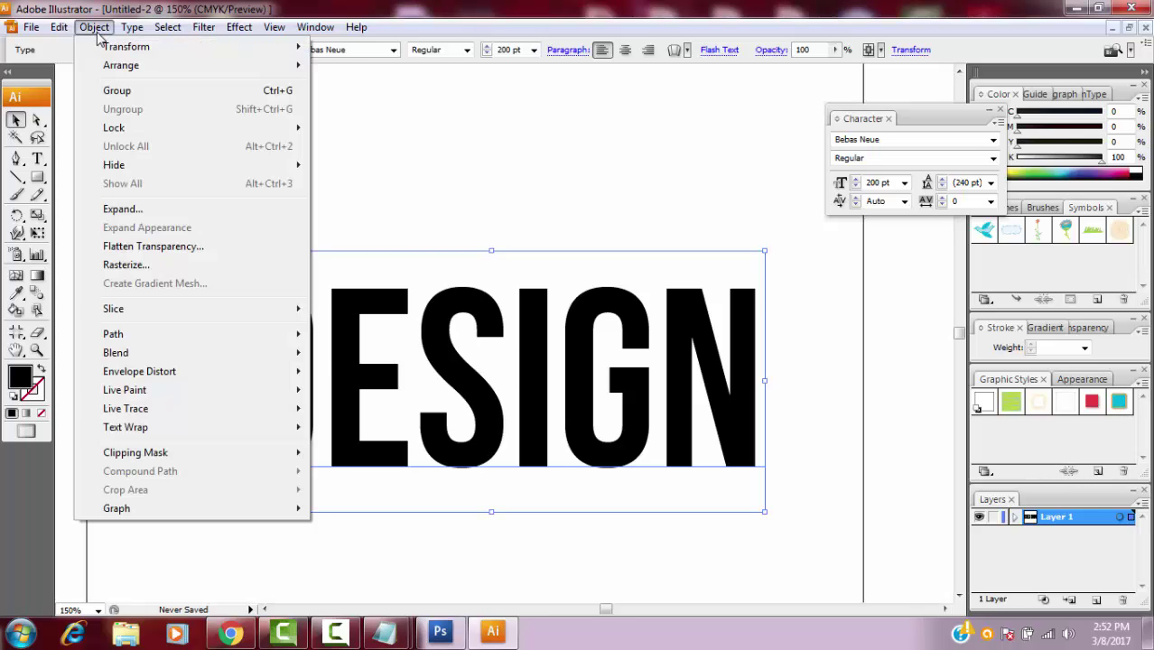
pyautogui.click(124, 213)
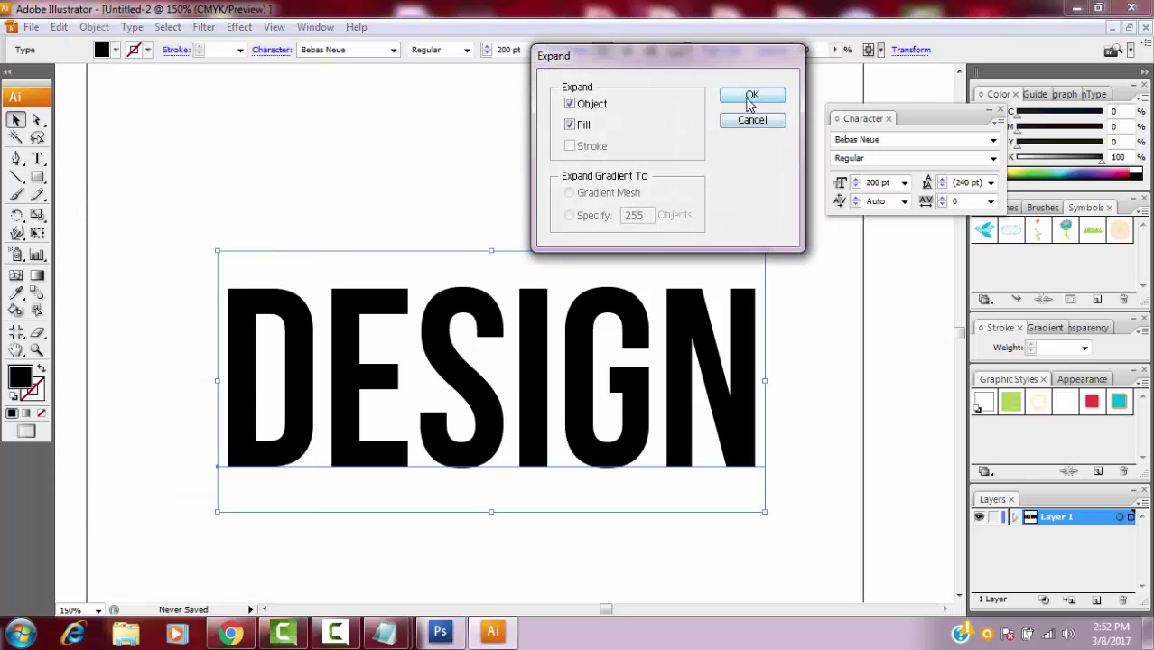
pyautogui.click(750, 100)
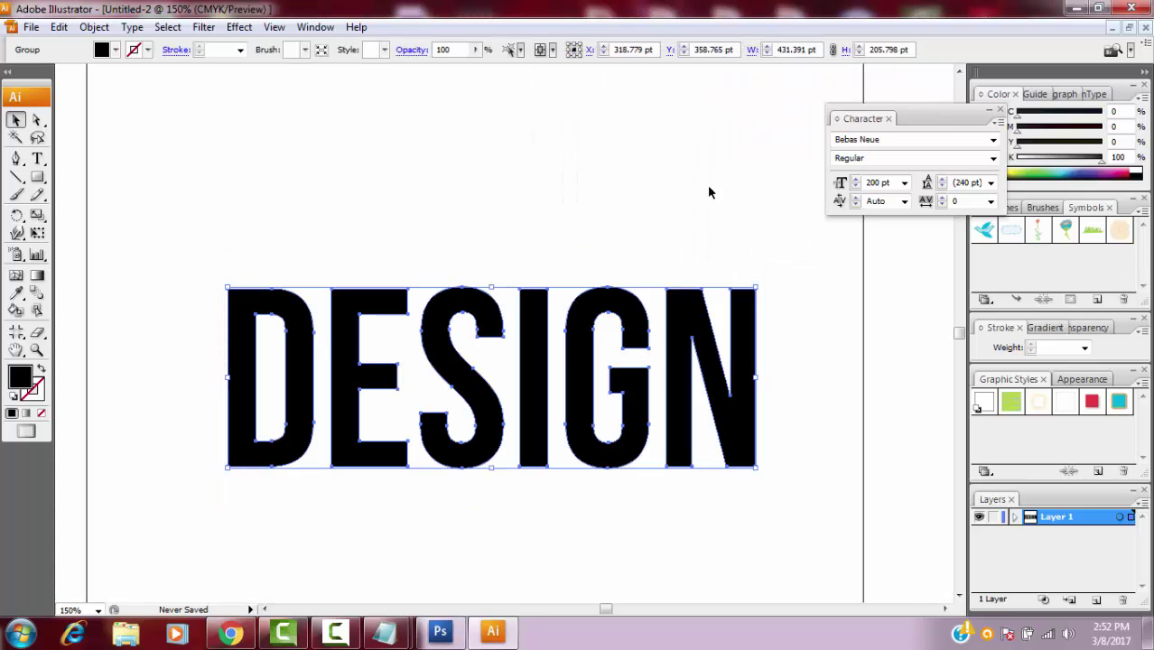
pyautogui.click(316, 246)
pyautogui.click(332, 352)
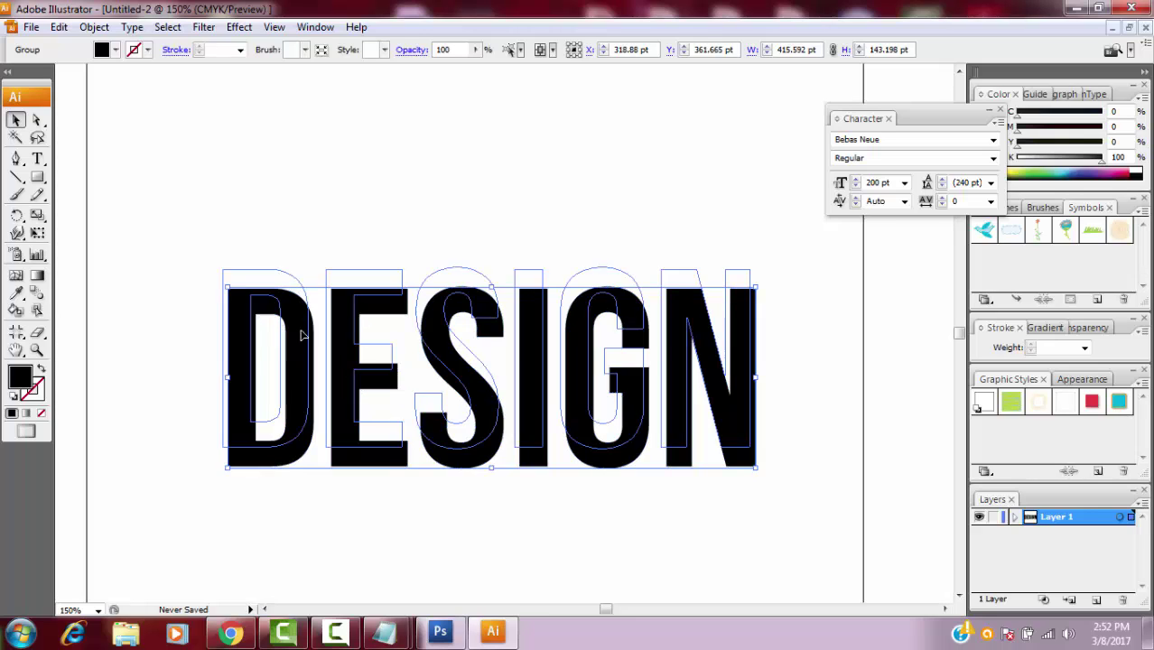
pyautogui.moveTo(320, 348); pyautogui.dragTo(314, 323)
# Browse the shape tools, then select and deselect DESIGN to confirm it is a group.
pyautogui.click(38, 178)
pyautogui.moveTo(39, 179); pyautogui.dragTo(79, 260)
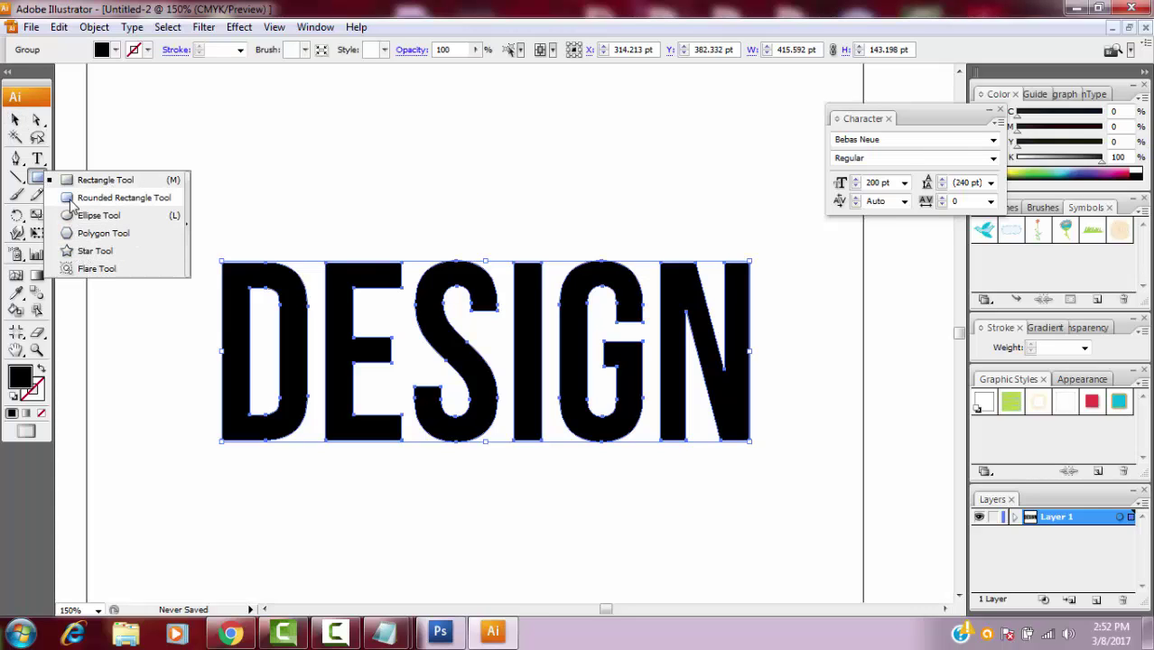
pyautogui.click(39, 95)
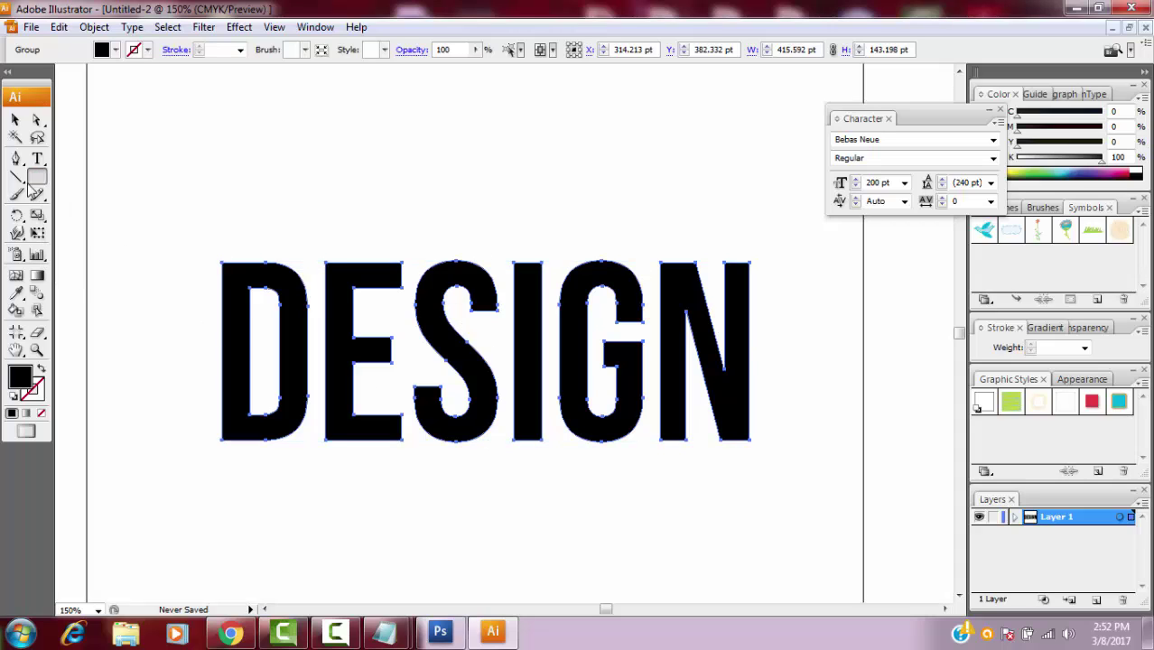
pyautogui.click(16, 120)
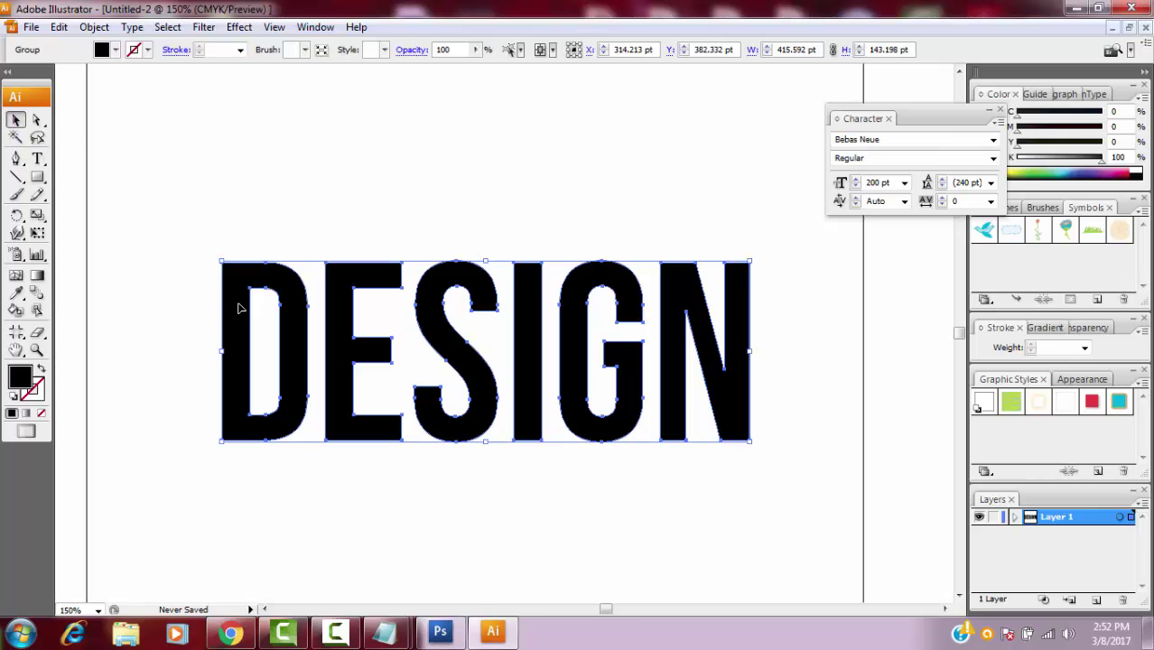
pyautogui.click(265, 196)
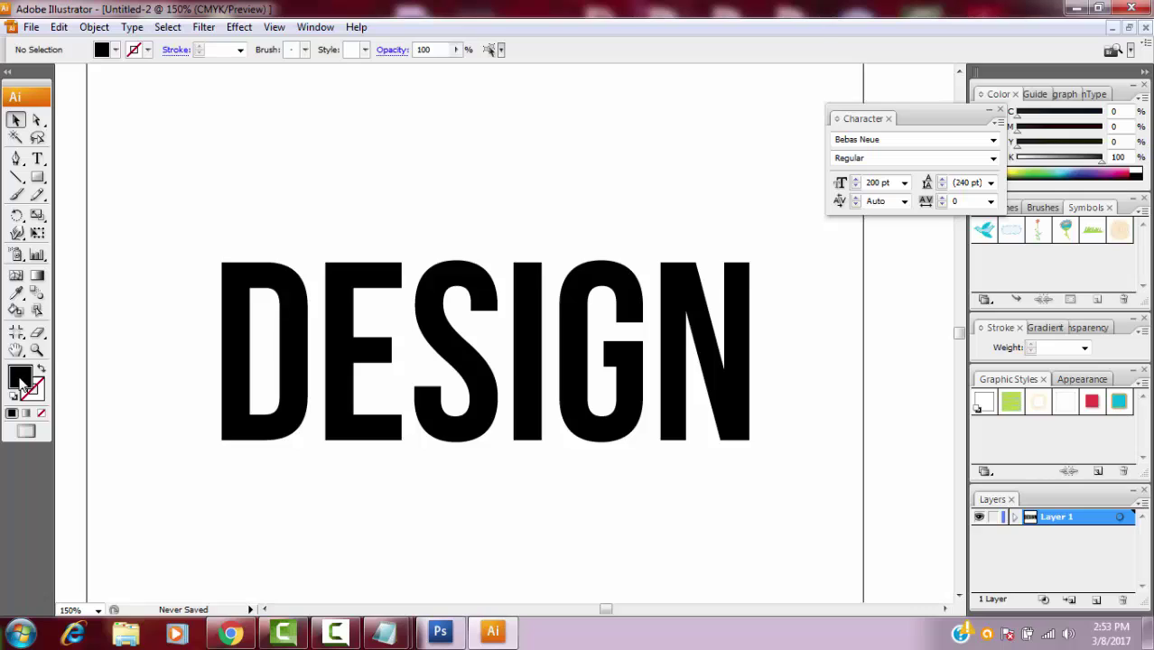
# Set the Pen tool colours to no fill and a bright red EF0044 stroke.
pyautogui.click(241, 352)
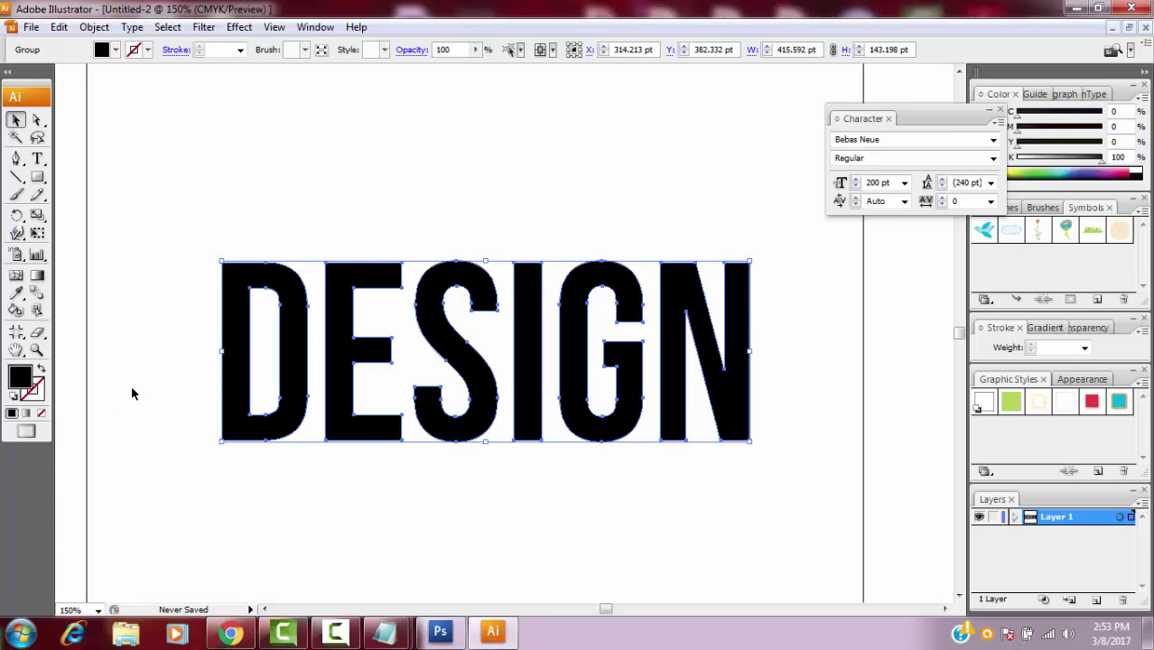
pyautogui.click(179, 233)
pyautogui.click(17, 160)
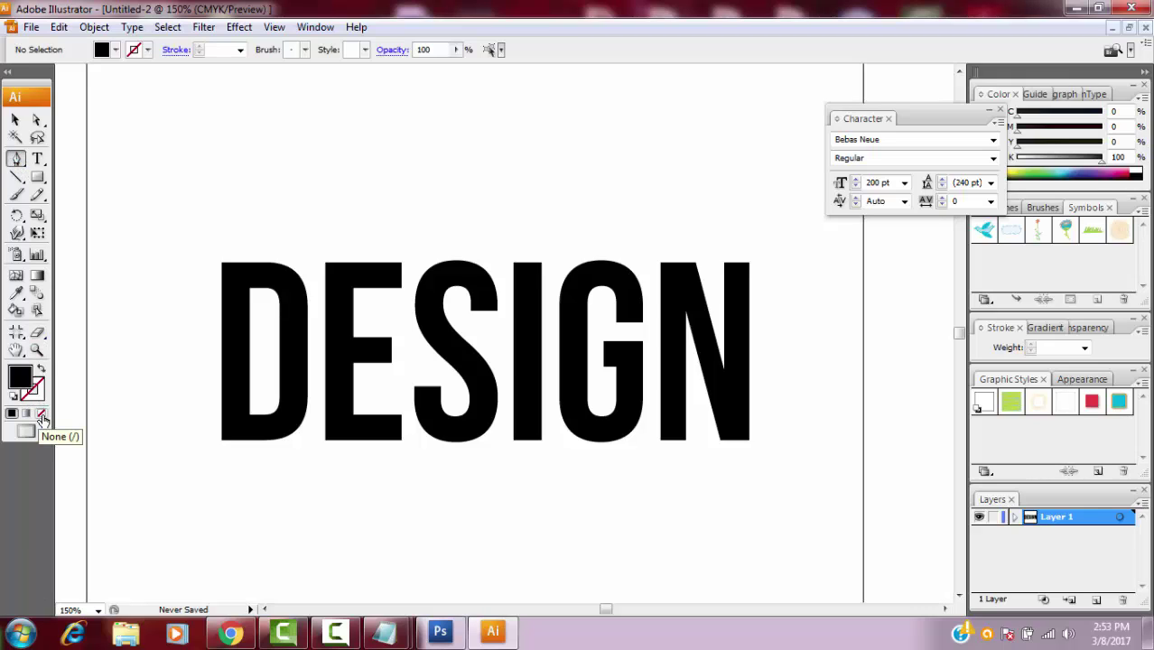
pyautogui.click(41, 415)
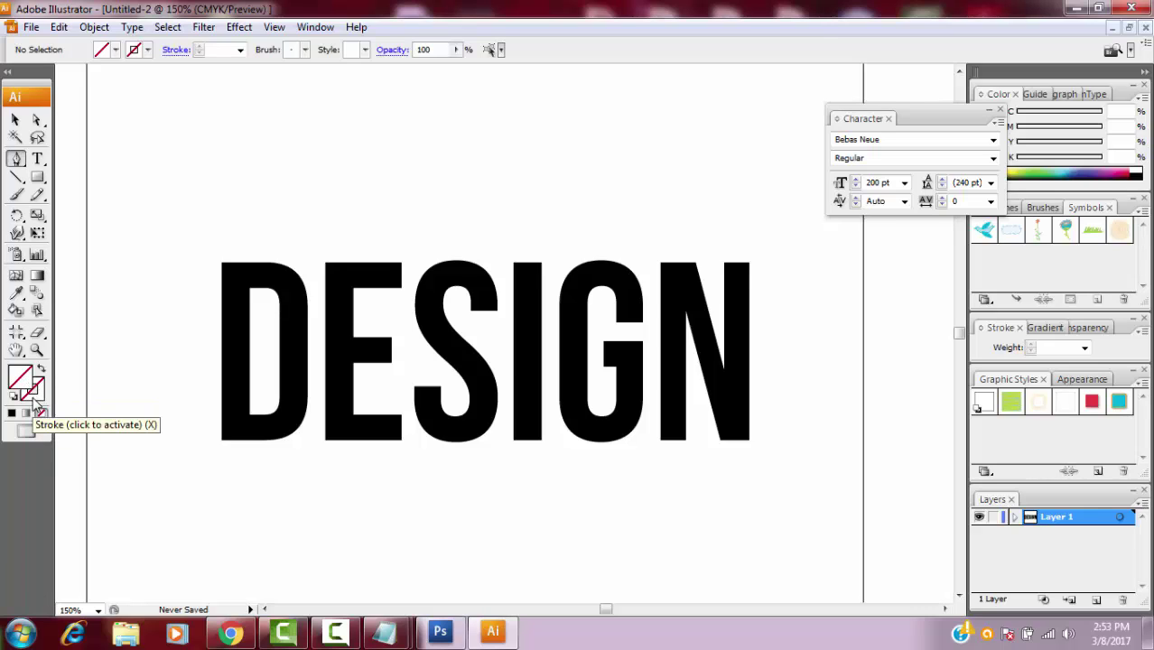
pyautogui.doubleClick(39, 399)
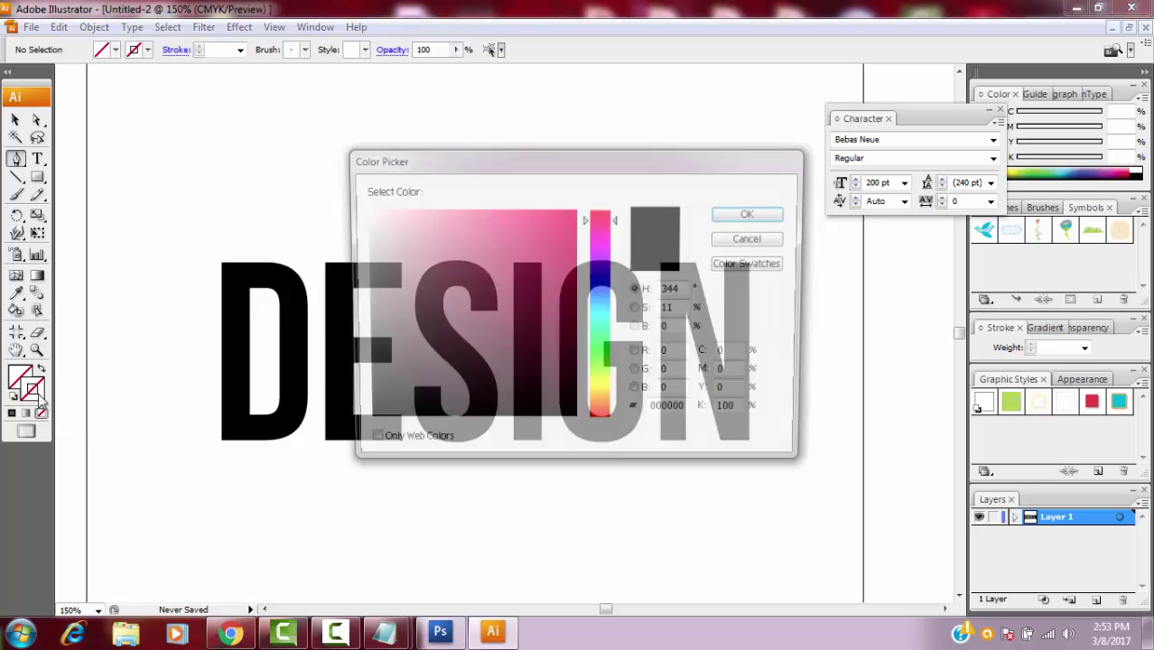
pyautogui.moveTo(451, 298); pyautogui.dragTo(571, 213)
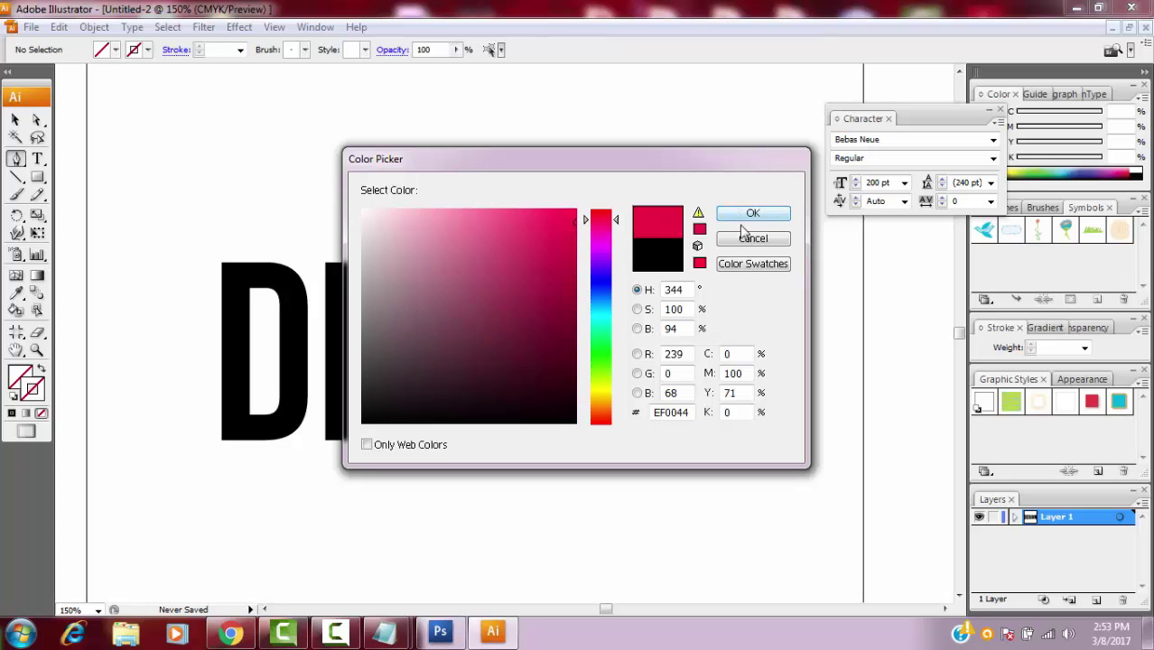
pyautogui.click(748, 215)
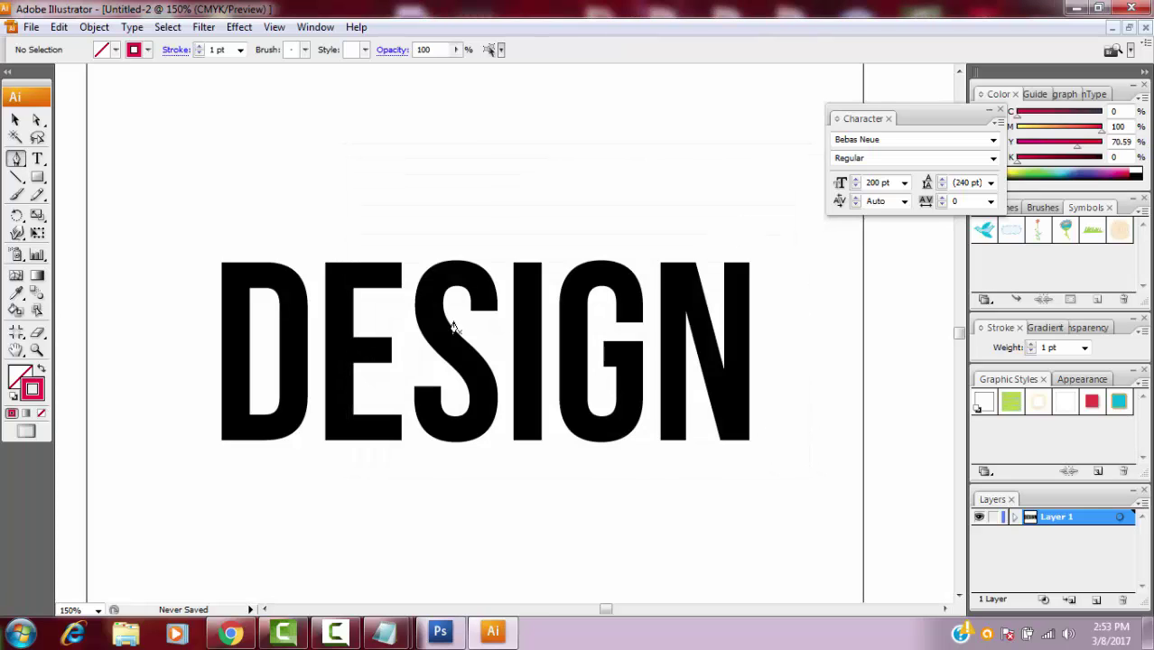
# Draw a wavy Pen path from left of the D, dipping through E and S, ending past the N.
pyautogui.click(134, 303)
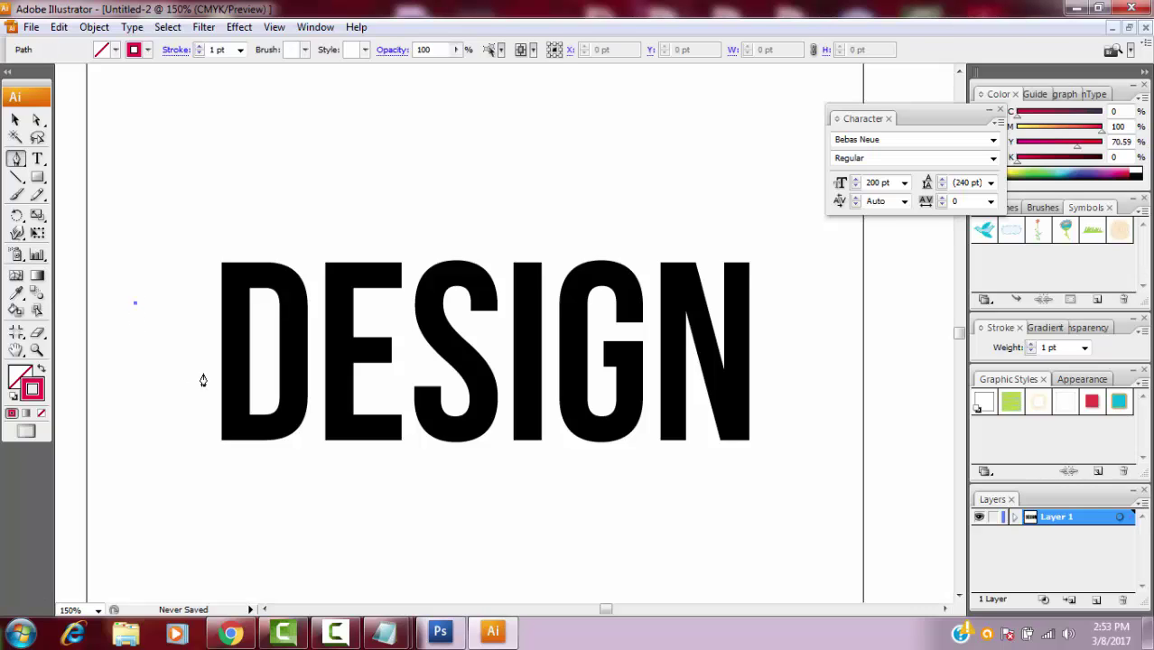
pyautogui.moveTo(199, 372); pyautogui.dragTo(250, 343)
pyautogui.moveTo(328, 344); pyautogui.dragTo(388, 378)
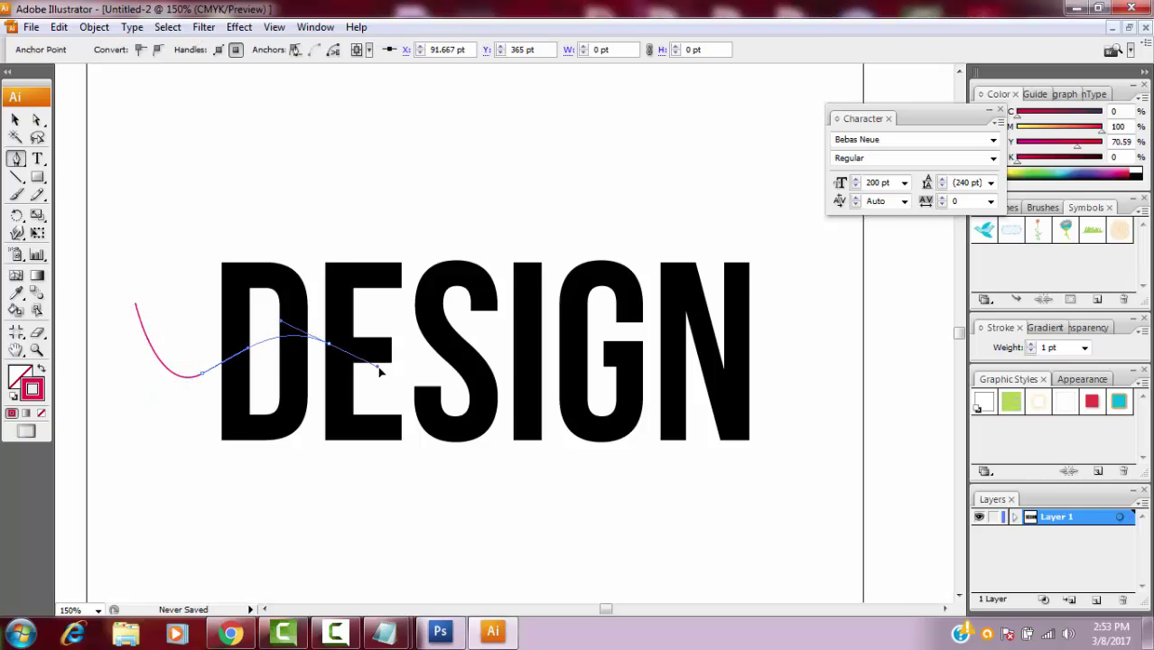
pyautogui.moveTo(483, 365)
pyautogui.mouseDown()
pyautogui.moveTo(559, 306)
pyautogui.moveTo(588, 321)
pyautogui.mouseUp()
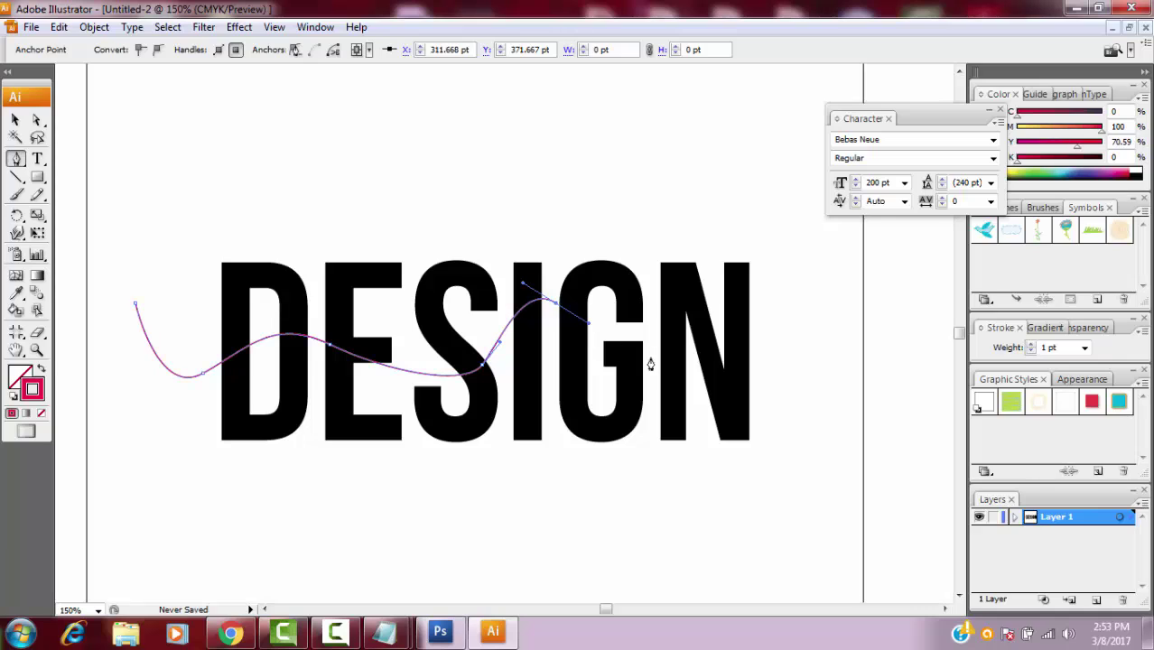
pyautogui.moveTo(678, 385); pyautogui.dragTo(722, 351)
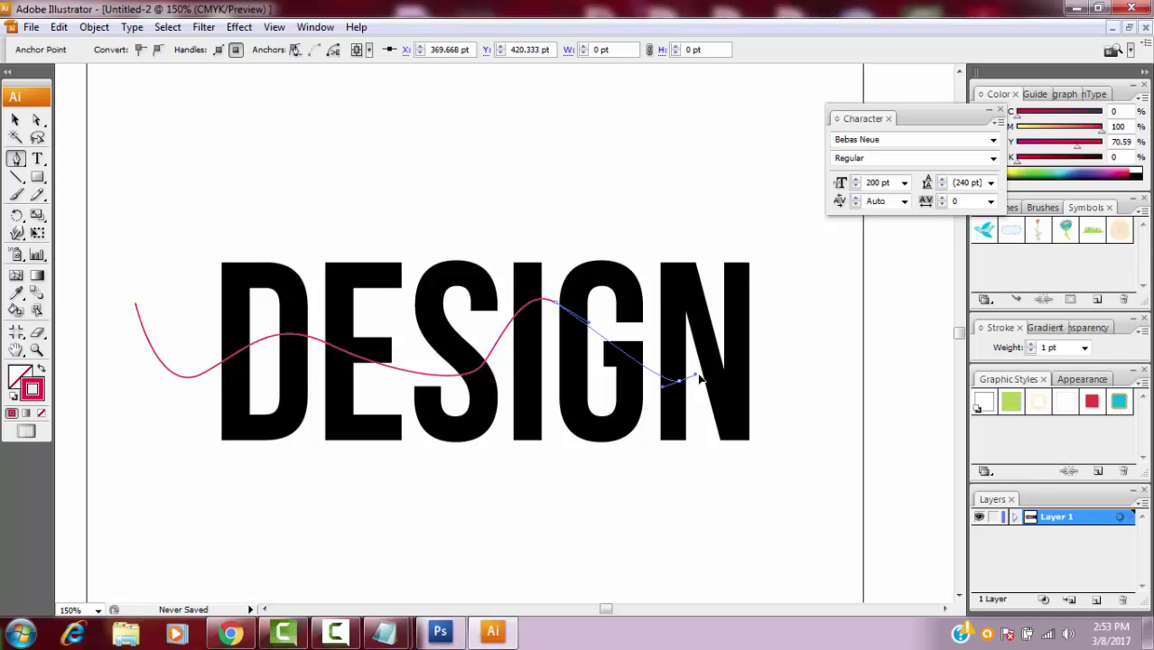
pyautogui.click(755, 295)
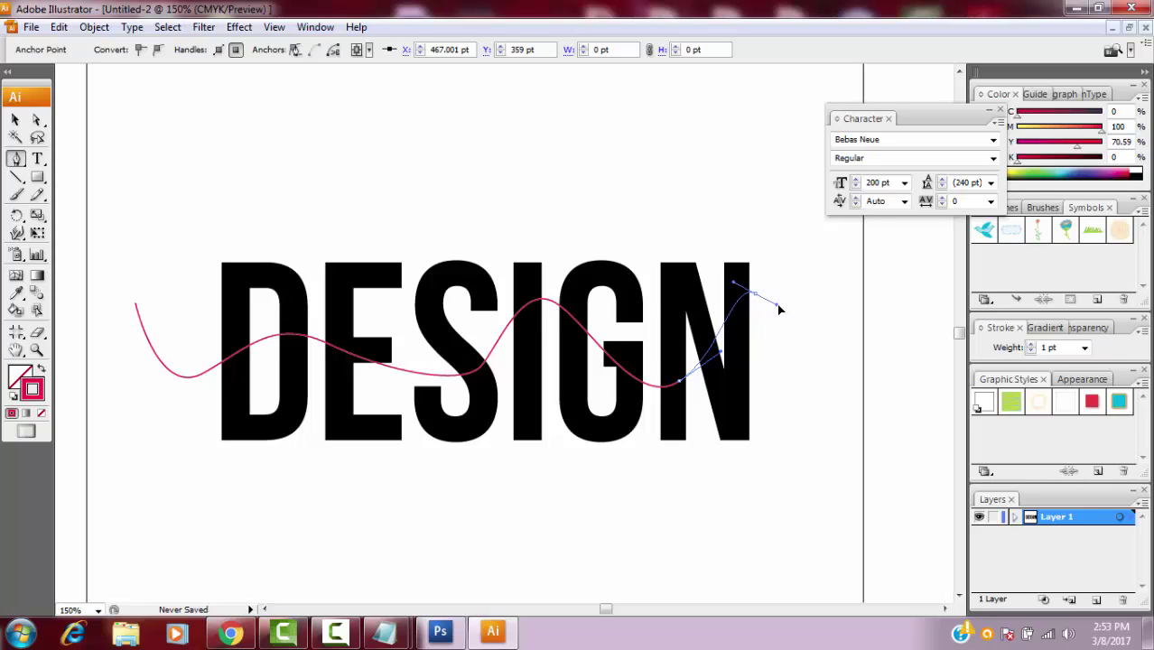
pyautogui.moveTo(768, 298); pyautogui.dragTo(782, 318)
pyautogui.click(813, 351)
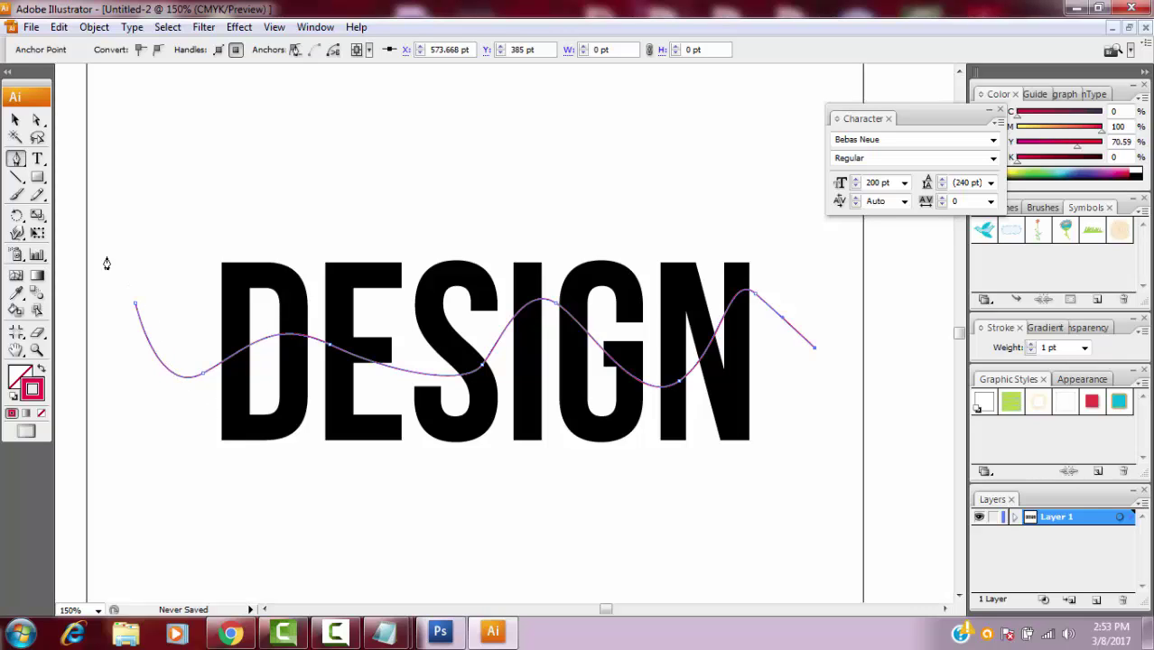
pyautogui.click(15, 119)
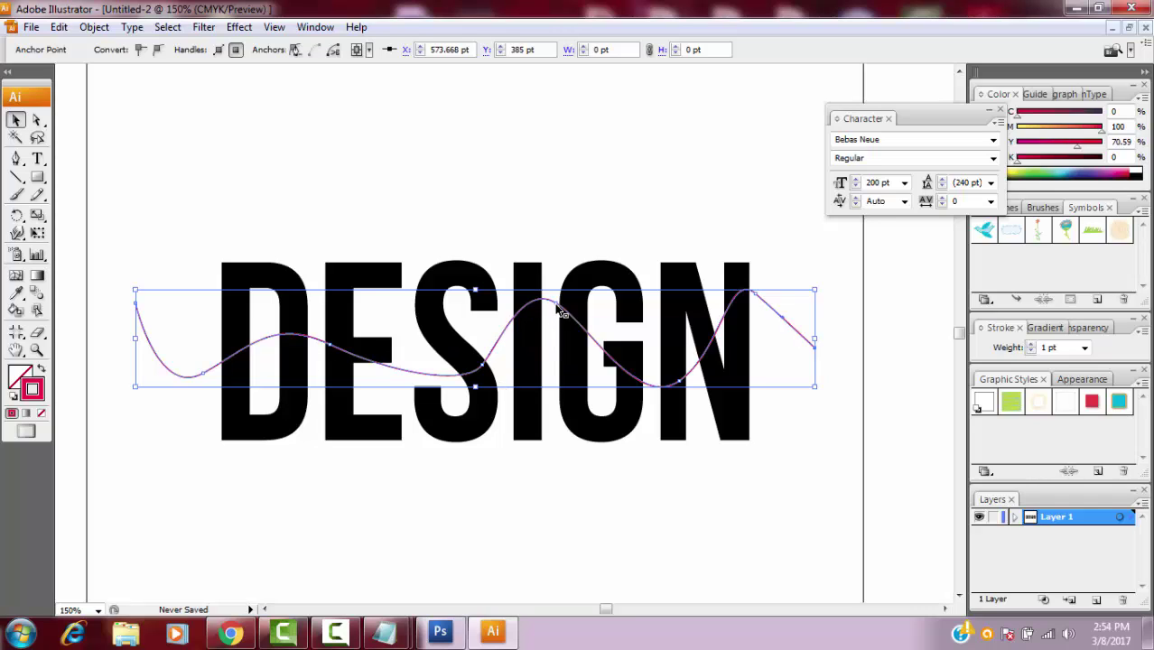
# Move the wavy path's anchors and handles so its bends weave through D, E, S and N.
pyautogui.click(39, 126)
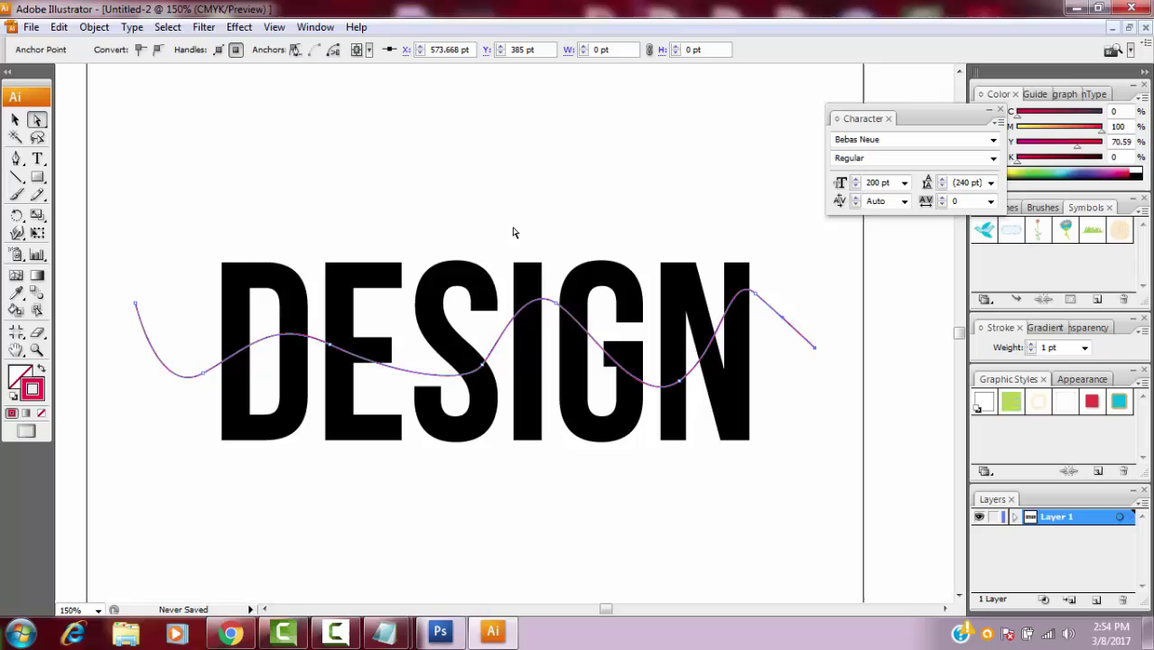
pyautogui.click(557, 308)
pyautogui.moveTo(558, 306); pyautogui.dragTo(621, 327)
pyautogui.click(679, 382)
pyautogui.moveTo(681, 384); pyautogui.dragTo(706, 375)
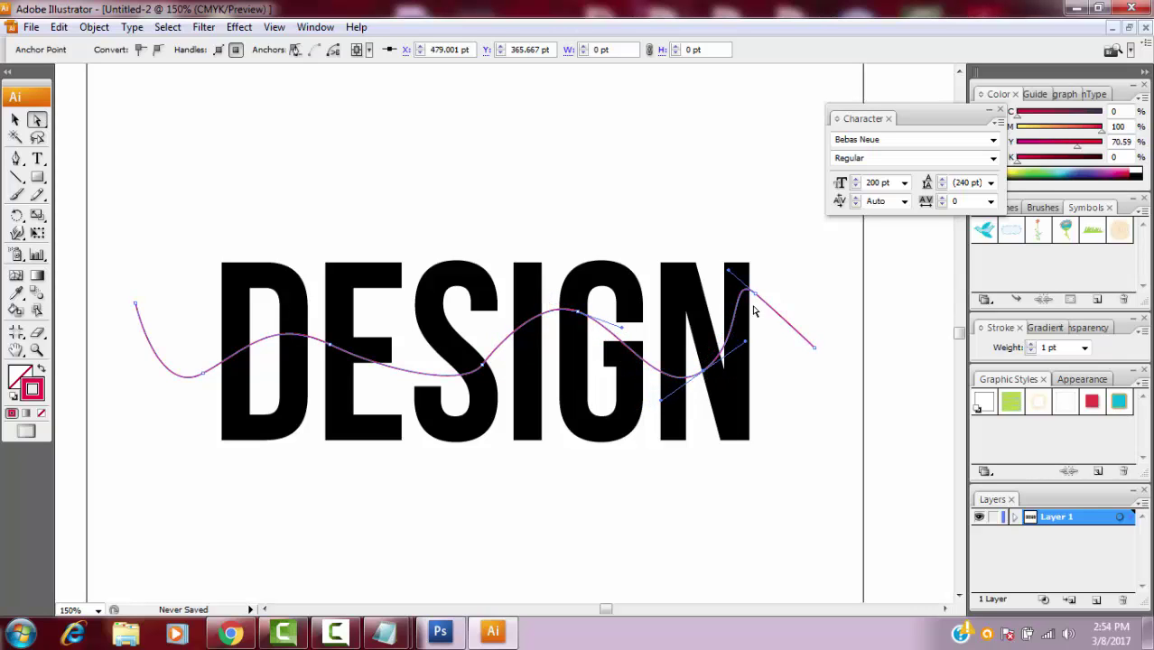
pyautogui.moveTo(754, 300); pyautogui.dragTo(834, 354)
pyautogui.moveTo(495, 372)
pyautogui.mouseDown()
pyautogui.moveTo(358, 379)
pyautogui.moveTo(295, 310)
pyautogui.mouseUp()
pyautogui.click(281, 305)
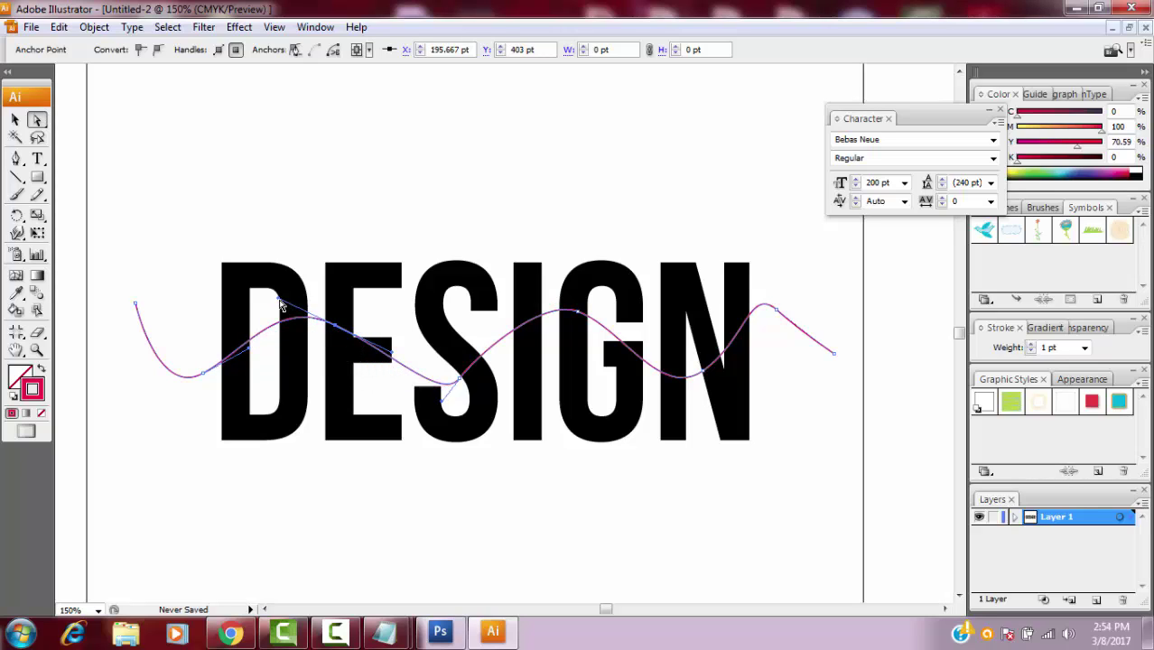
pyautogui.moveTo(252, 358); pyautogui.dragTo(258, 389)
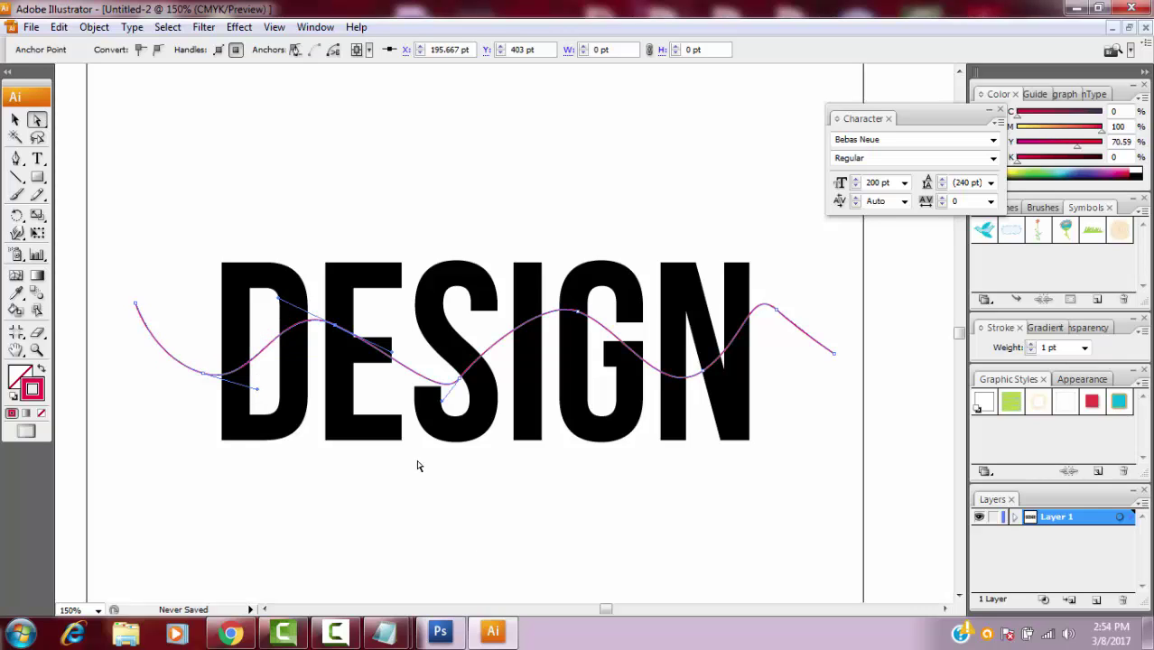
pyautogui.click(16, 121)
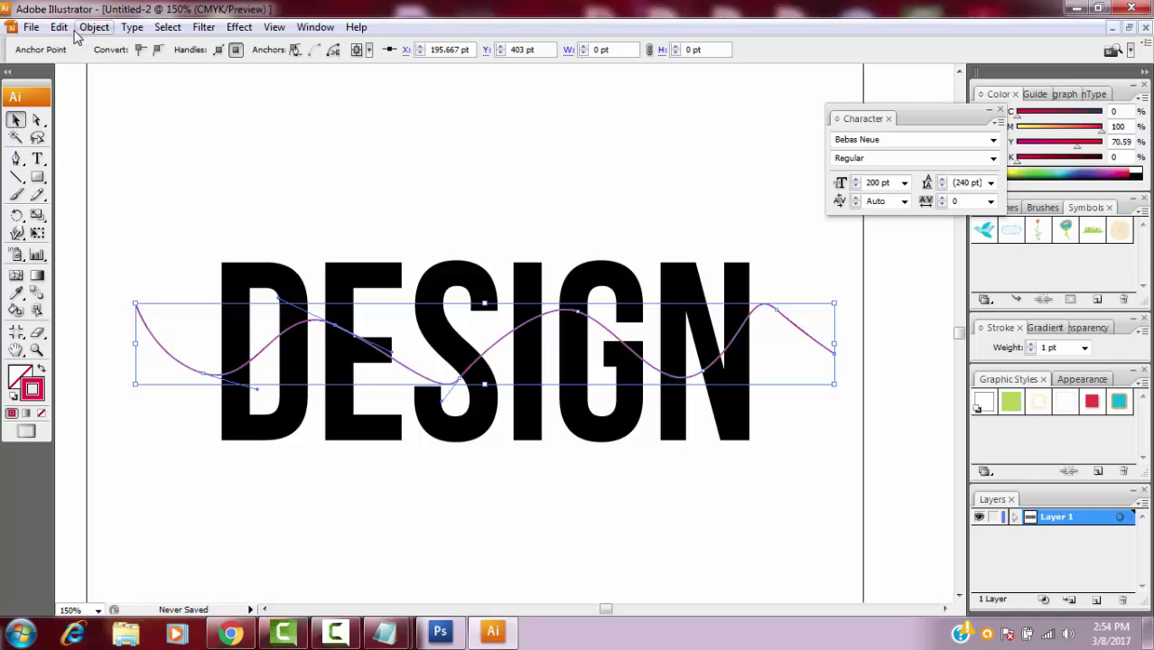
# Apply Object > Path > Divide Objects Below to cut DESIGN along the curve.
pyautogui.click(88, 30)
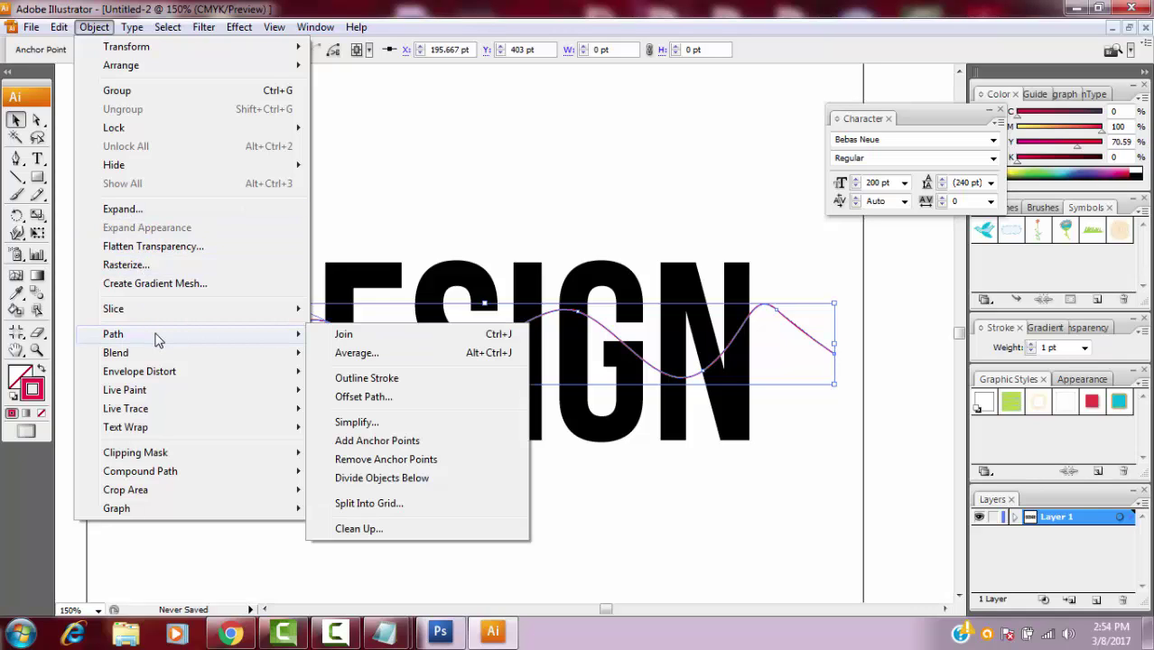
pyautogui.moveTo(113, 334)
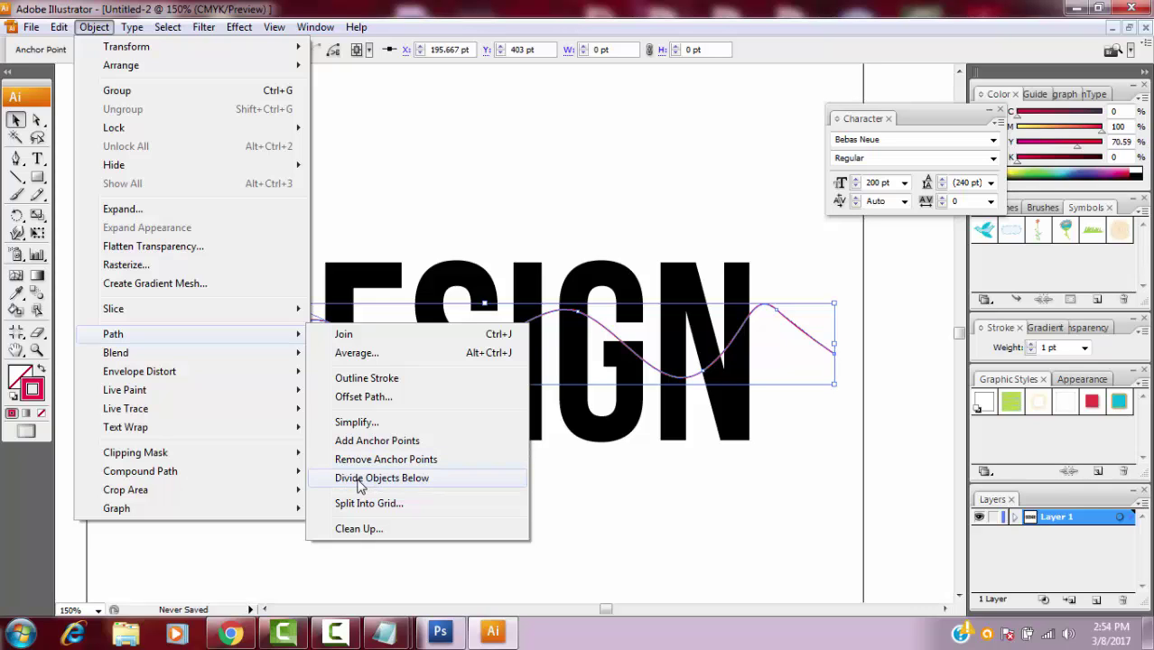
pyautogui.click(397, 478)
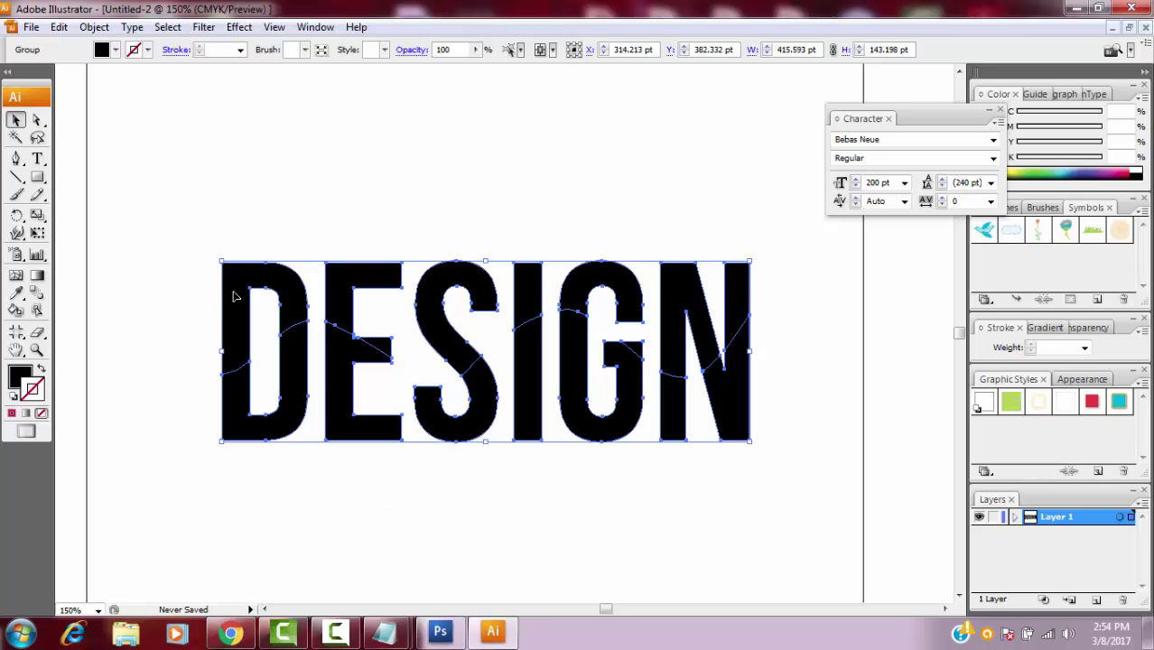
pyautogui.click(622, 208)
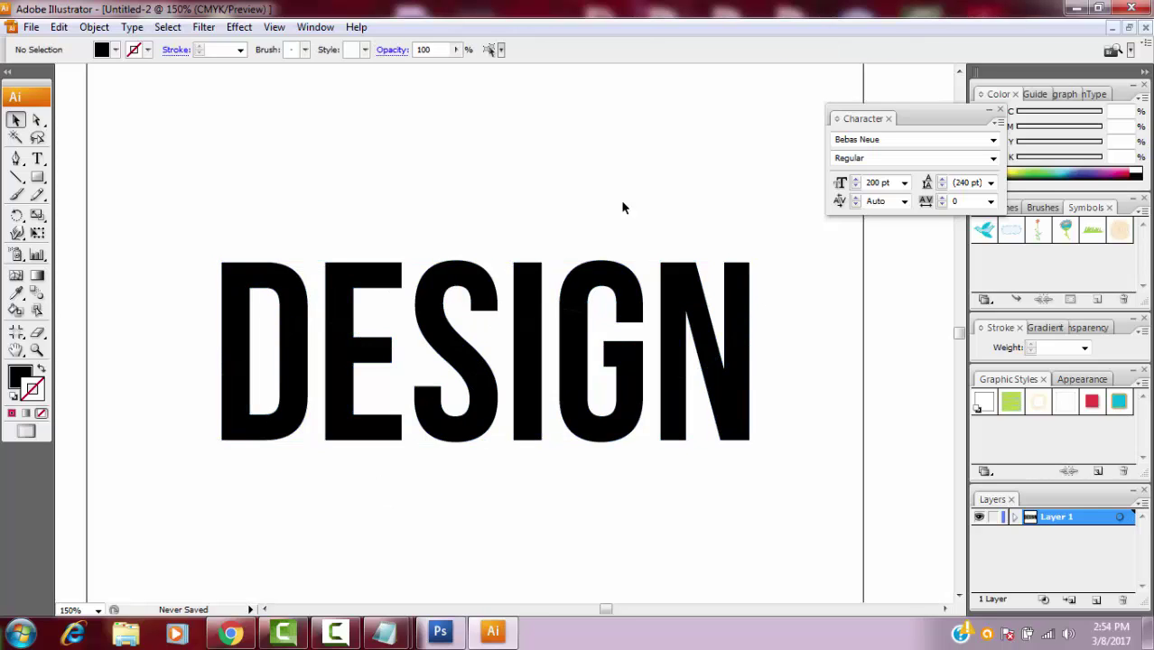
pyautogui.click(278, 293)
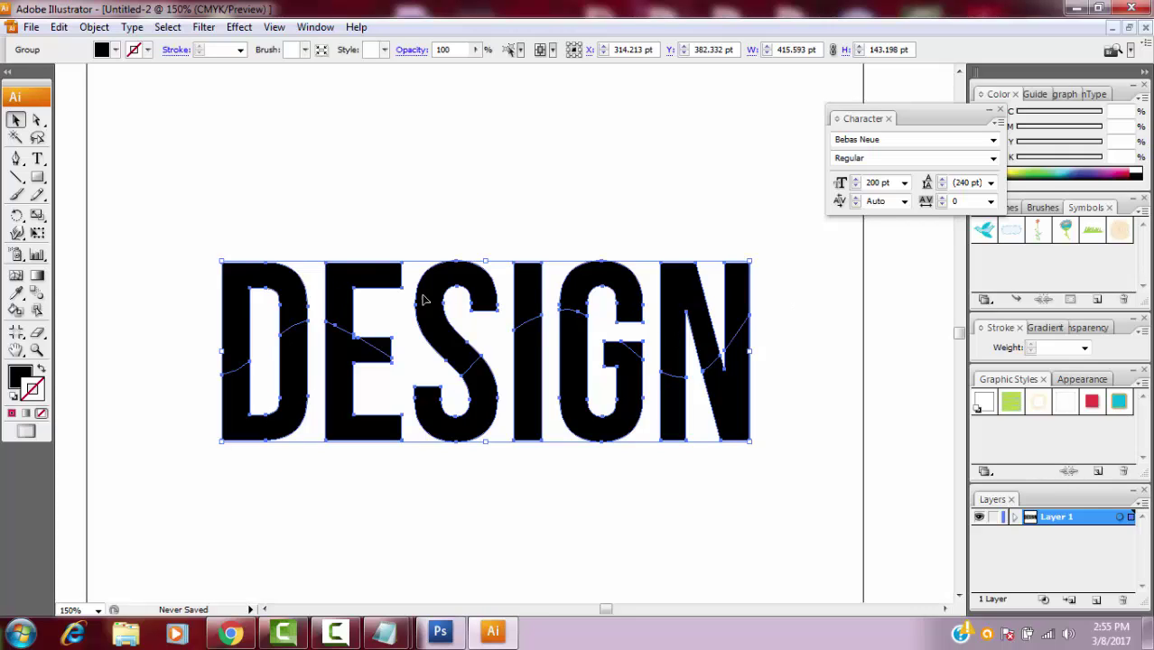
pyautogui.click(526, 180)
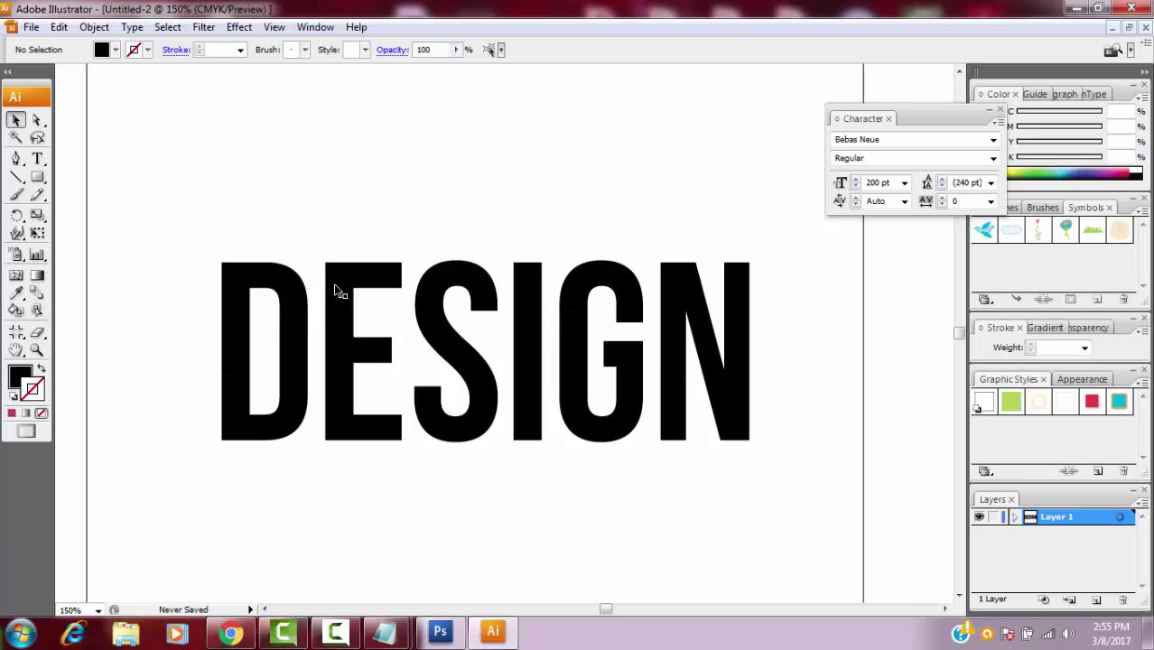
pyautogui.click(346, 362)
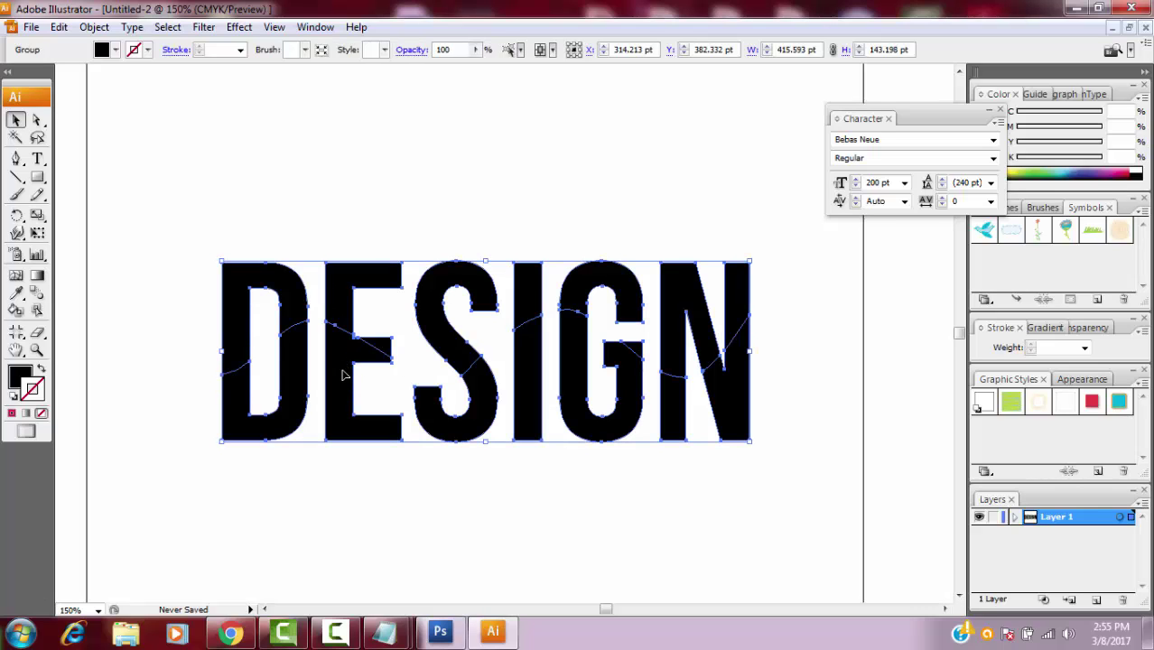
pyautogui.rightClick(343, 374)
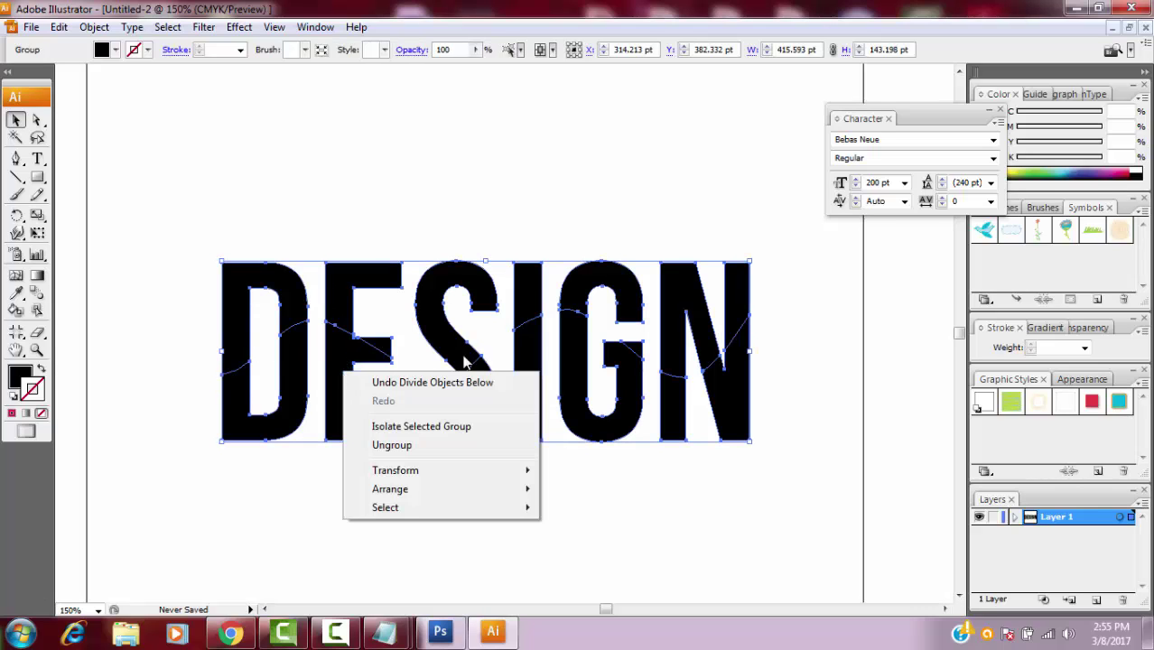
pyautogui.click(402, 445)
pyautogui.click(388, 470)
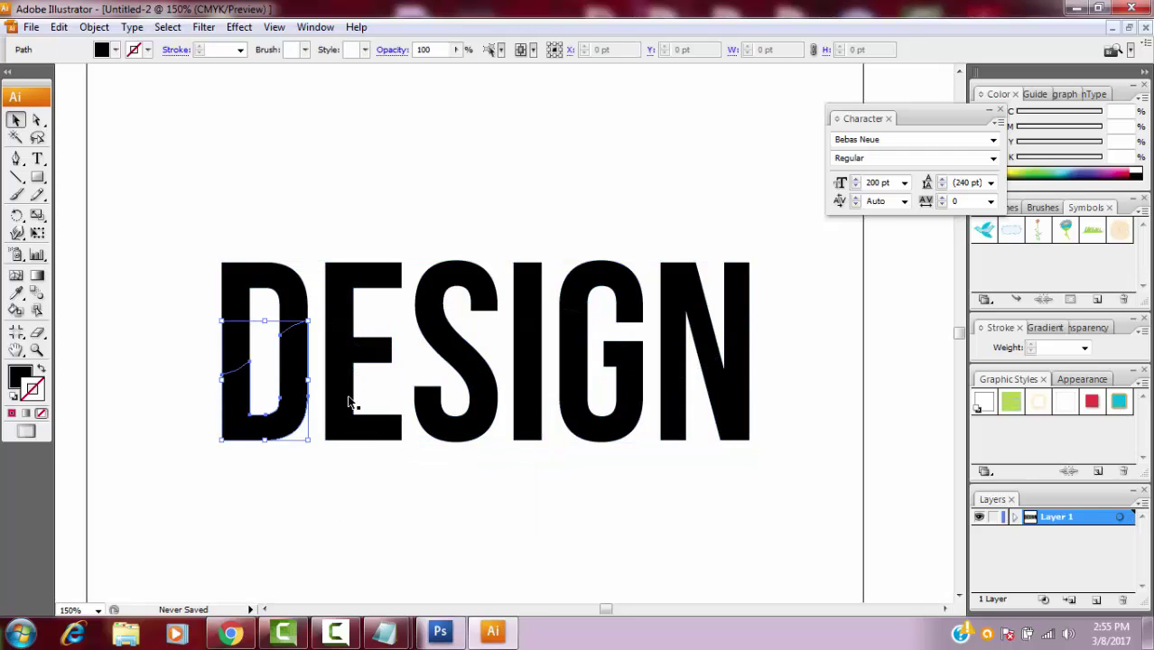
pyautogui.click(453, 399)
pyautogui.click(528, 408)
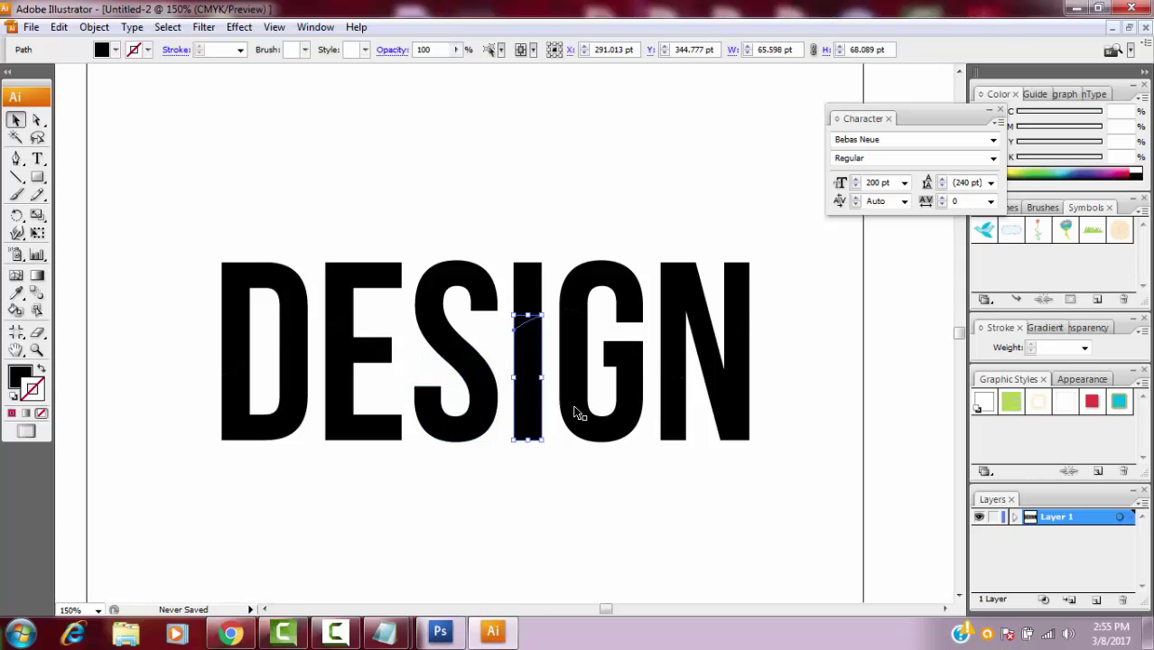
pyautogui.click(580, 413)
pyautogui.click(670, 417)
pyautogui.click(722, 388)
pyautogui.click(675, 316)
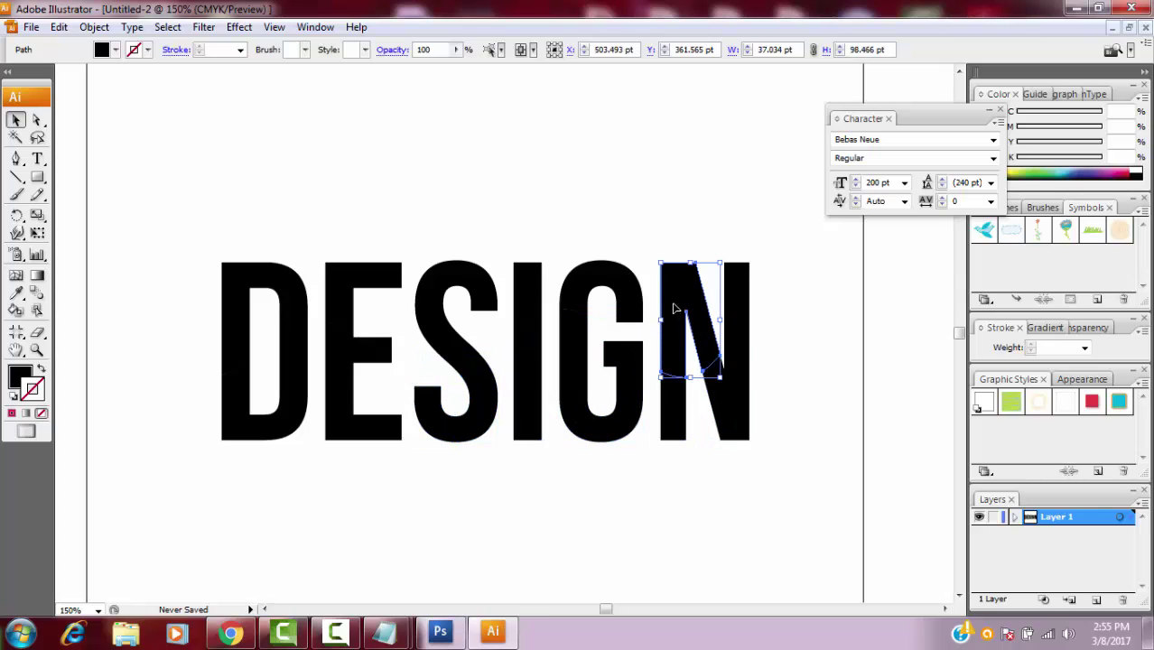
pyautogui.click(620, 296)
pyautogui.click(608, 357)
pyautogui.click(533, 386)
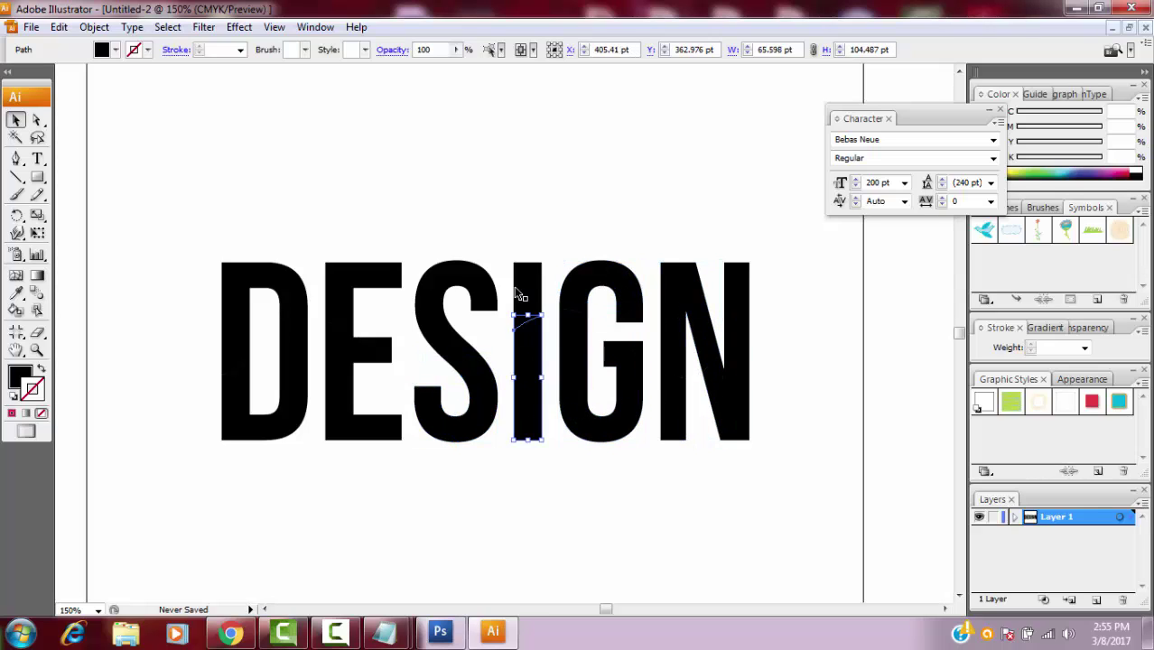
pyautogui.click(520, 286)
pyautogui.click(473, 285)
pyautogui.click(390, 202)
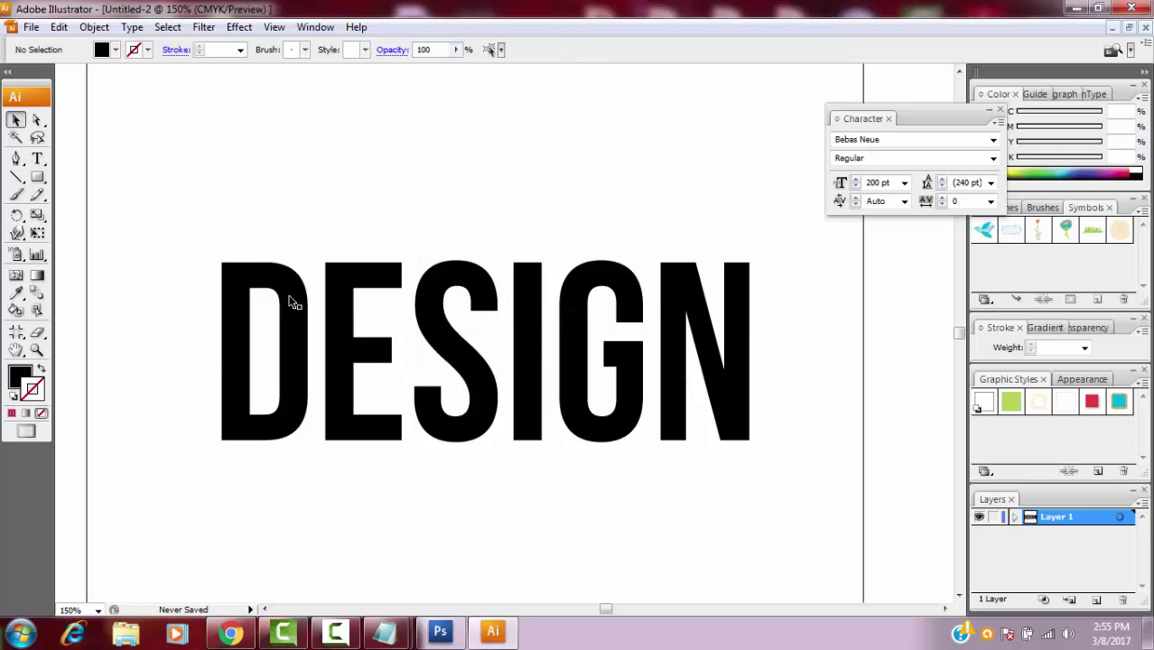
pyautogui.click(239, 289)
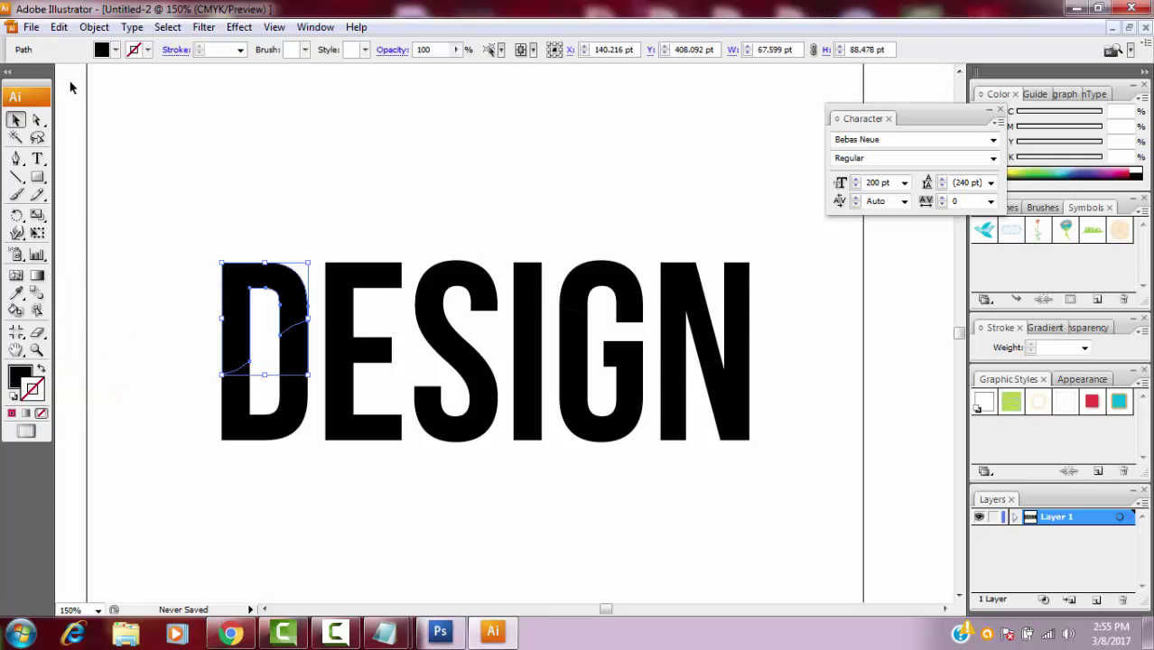
# Fill the upper D piece red, the lower E yellow and the upper S cyan.
pyautogui.click(116, 50)
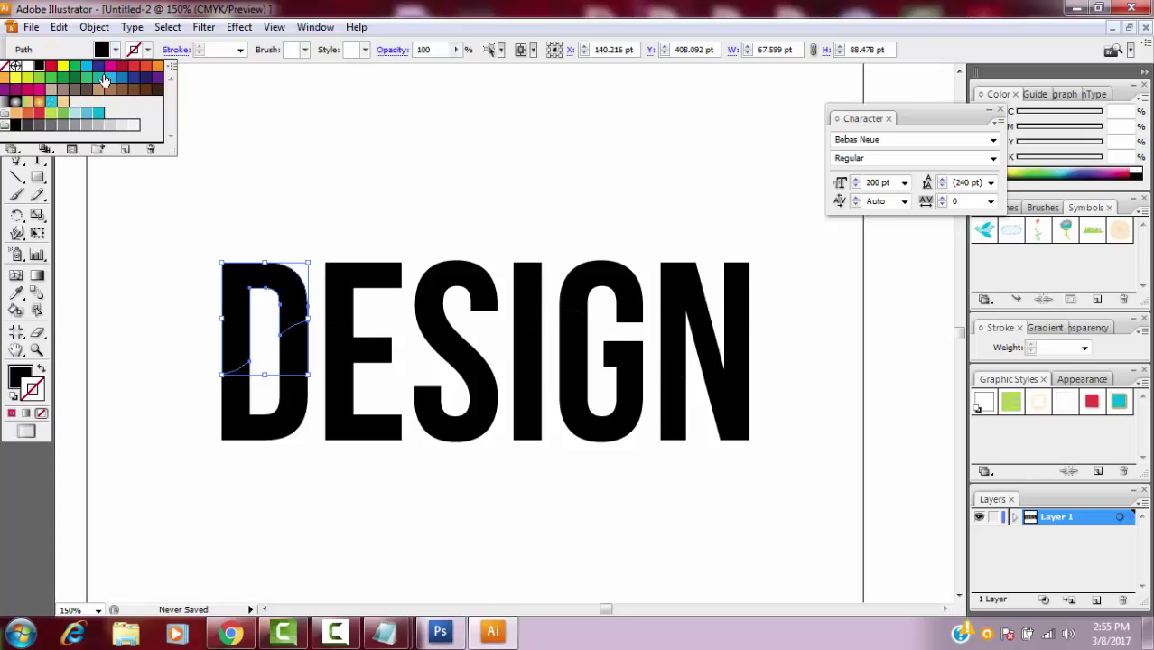
pyautogui.click(50, 68)
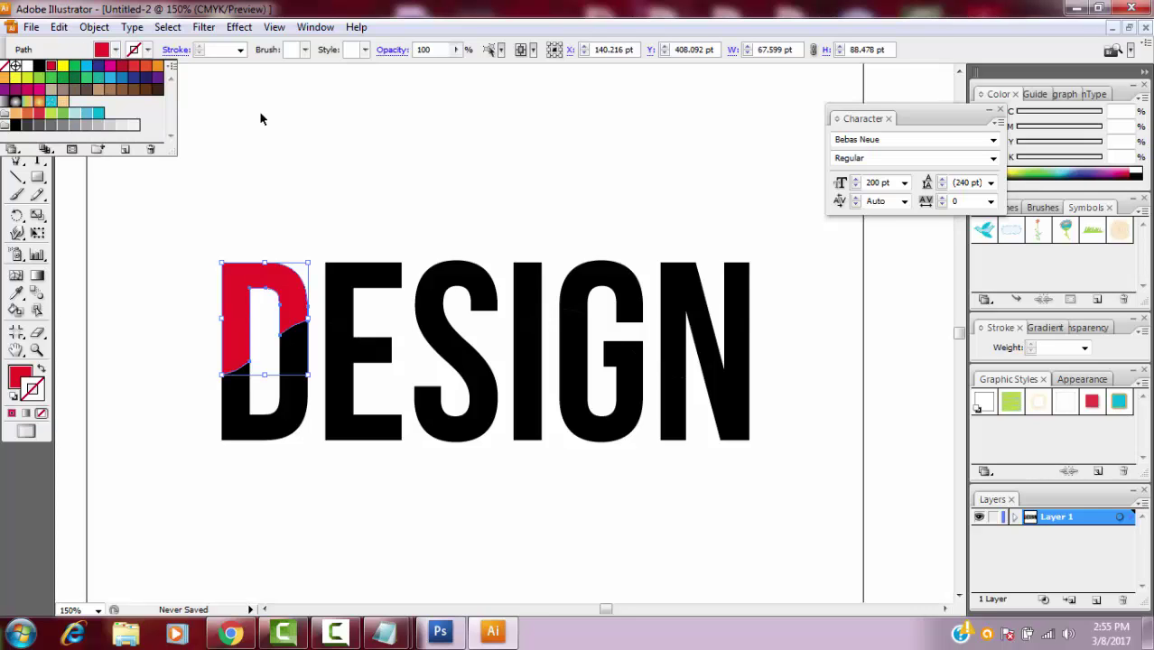
pyautogui.click(302, 223)
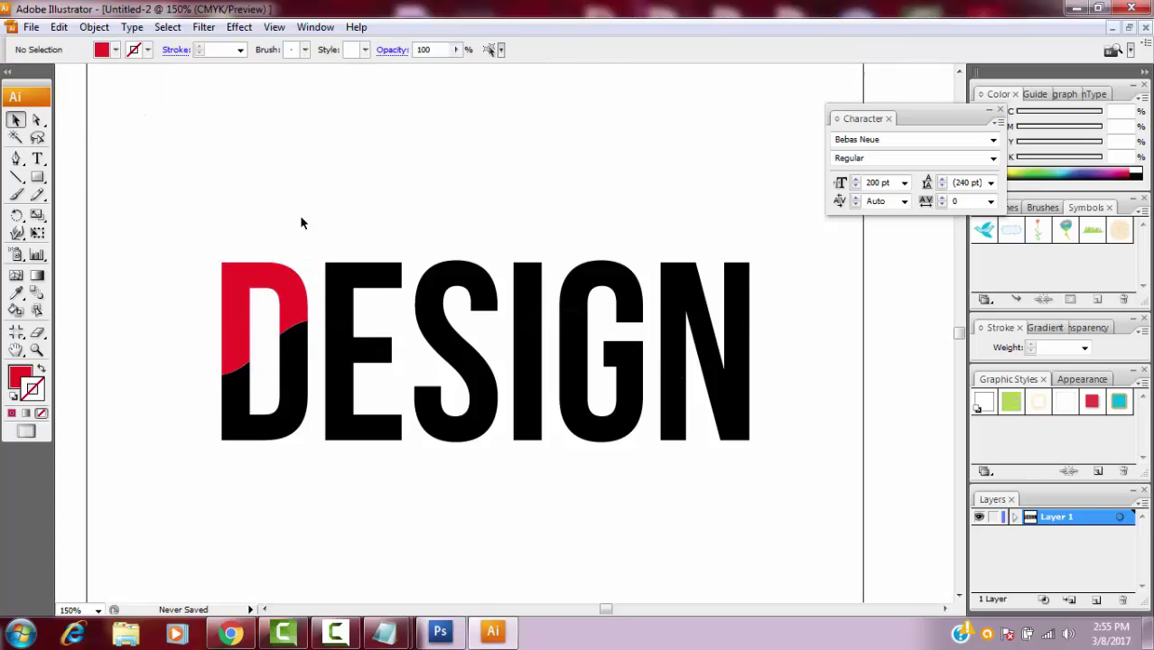
pyautogui.click(336, 390)
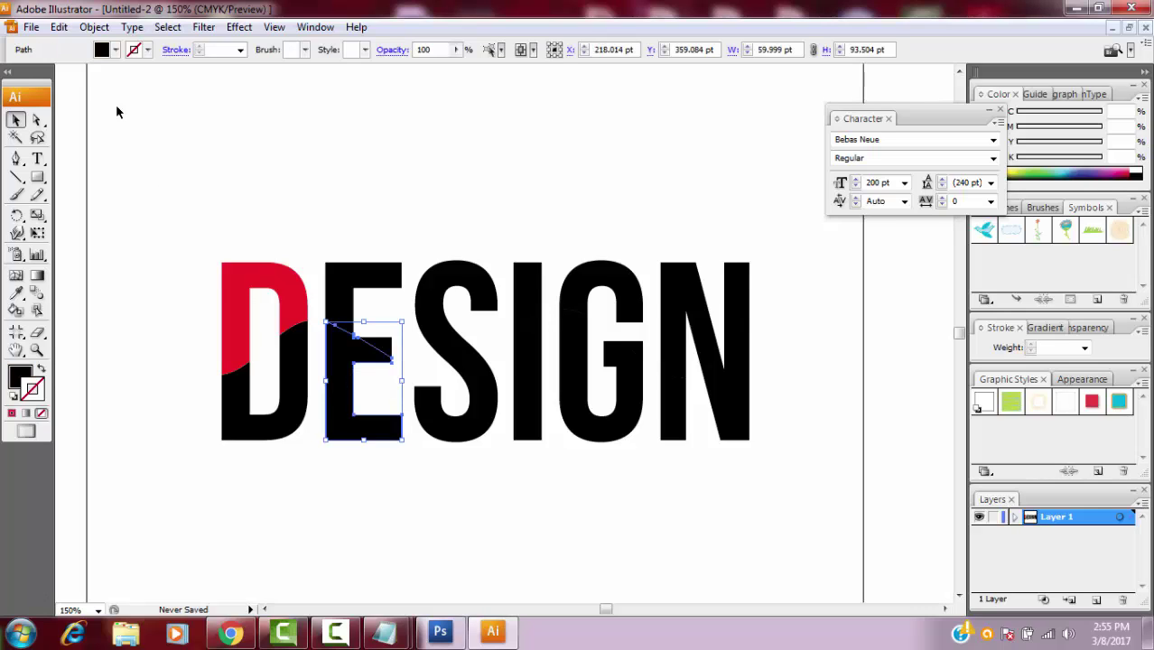
pyautogui.click(115, 50)
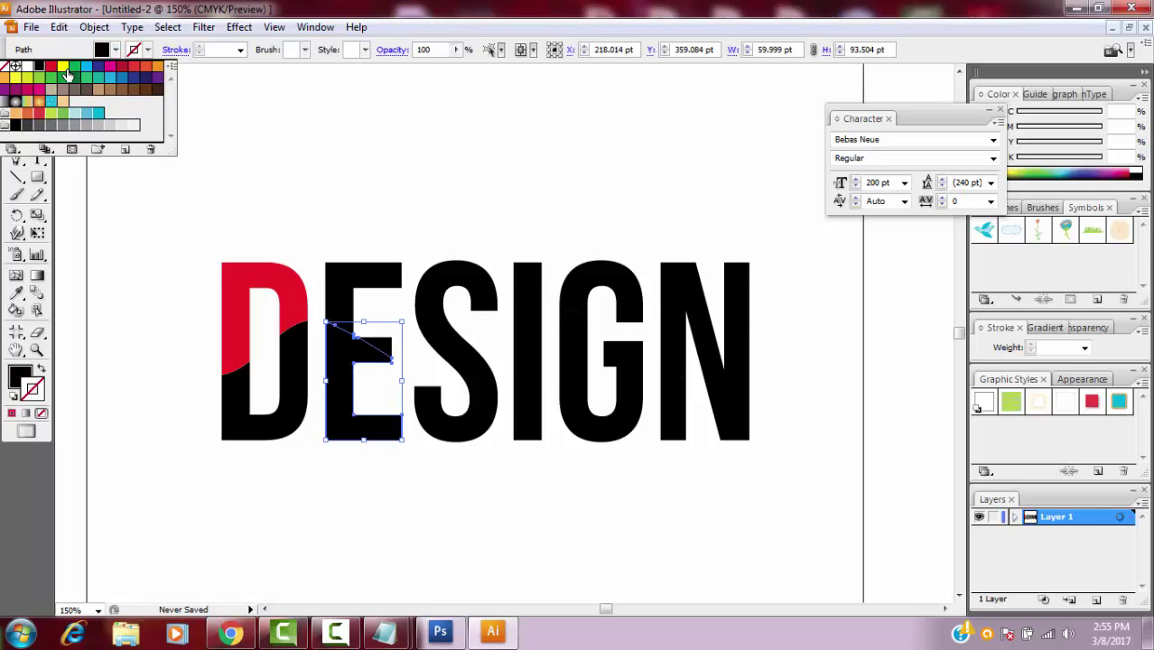
pyautogui.click(63, 69)
pyautogui.click(322, 139)
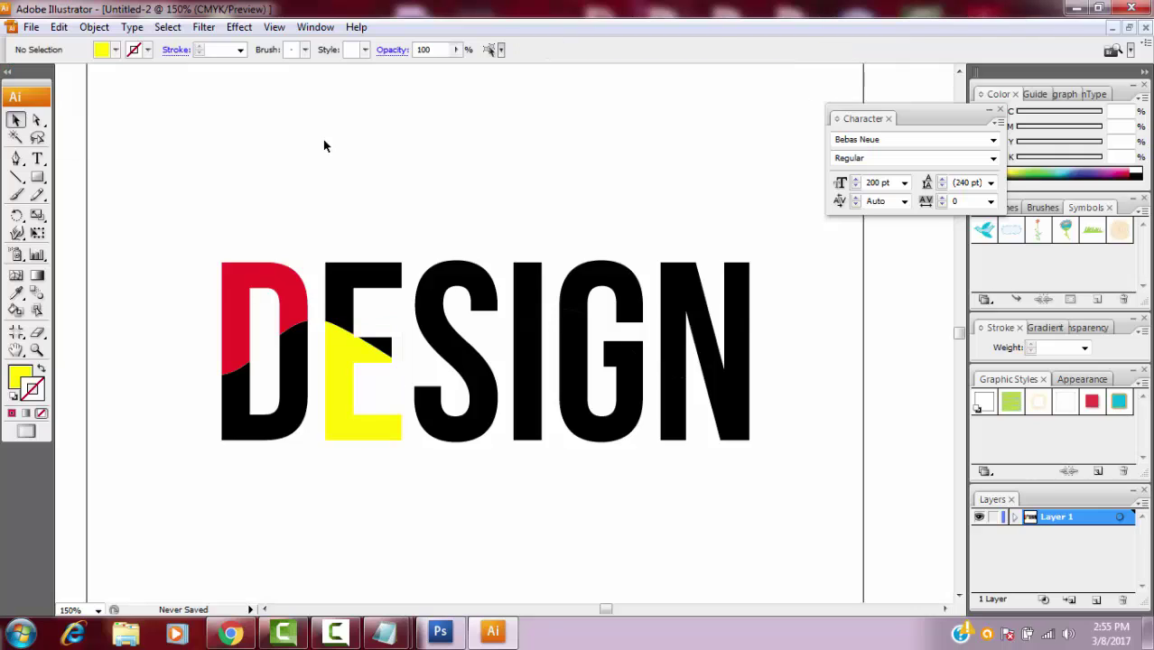
pyautogui.click(473, 267)
pyautogui.click(115, 51)
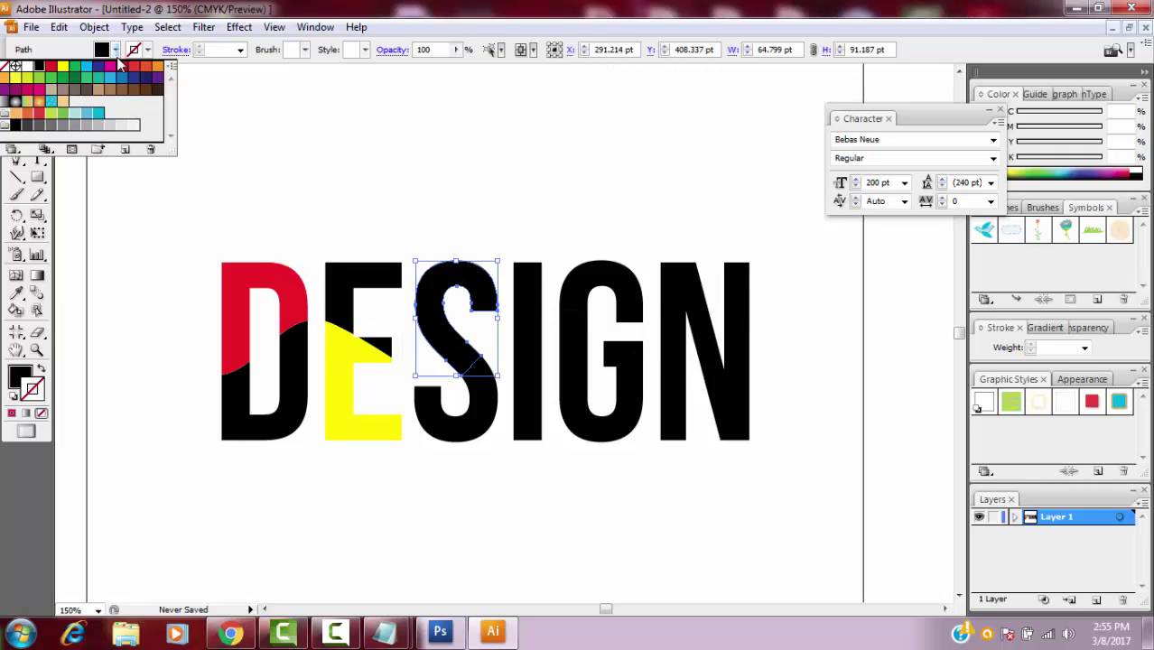
pyautogui.click(88, 74)
pyautogui.click(460, 176)
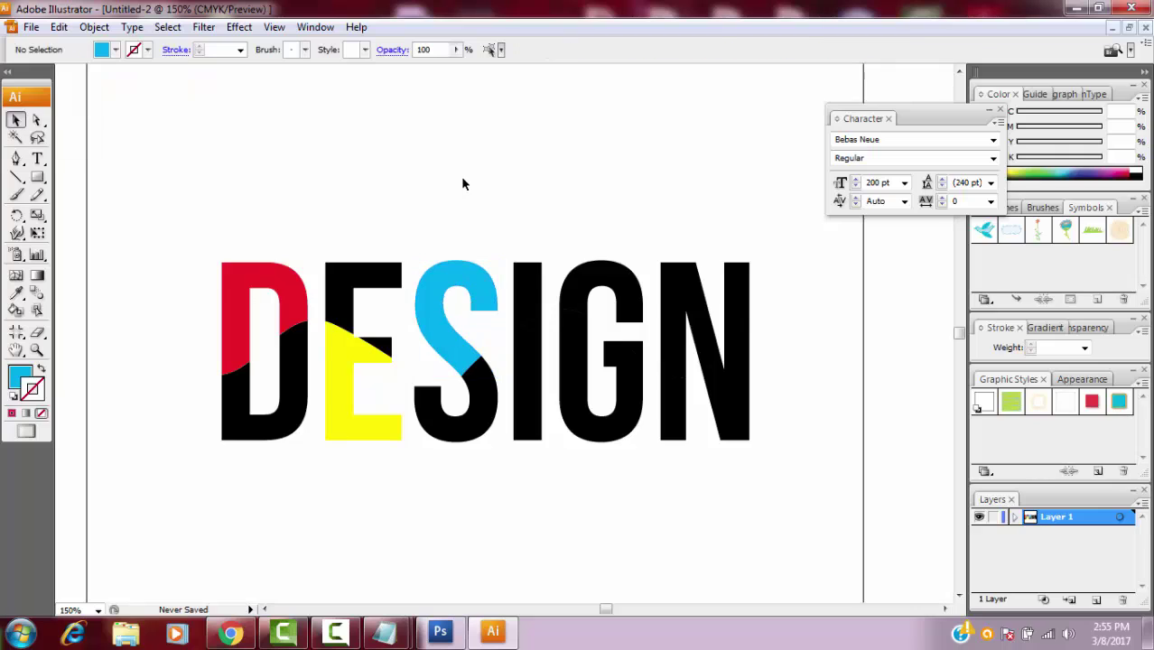
# Fill the lower I piece magenta, then undo a cyan fill on the G's top.
pyautogui.click(533, 409)
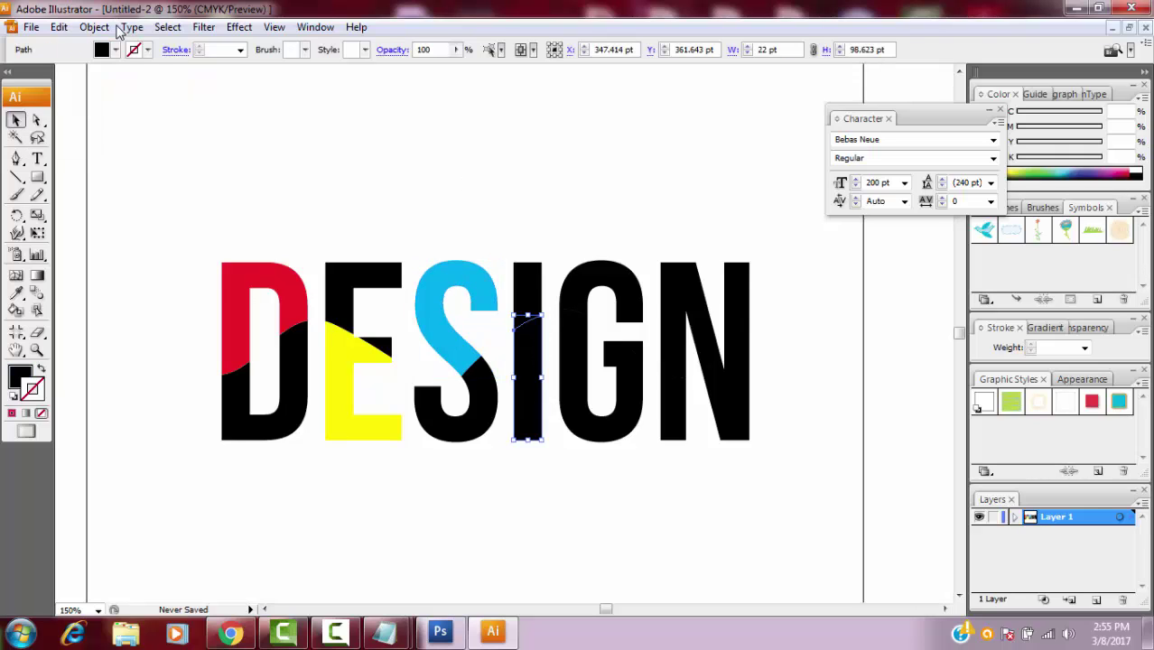
pyautogui.click(116, 50)
pyautogui.click(111, 74)
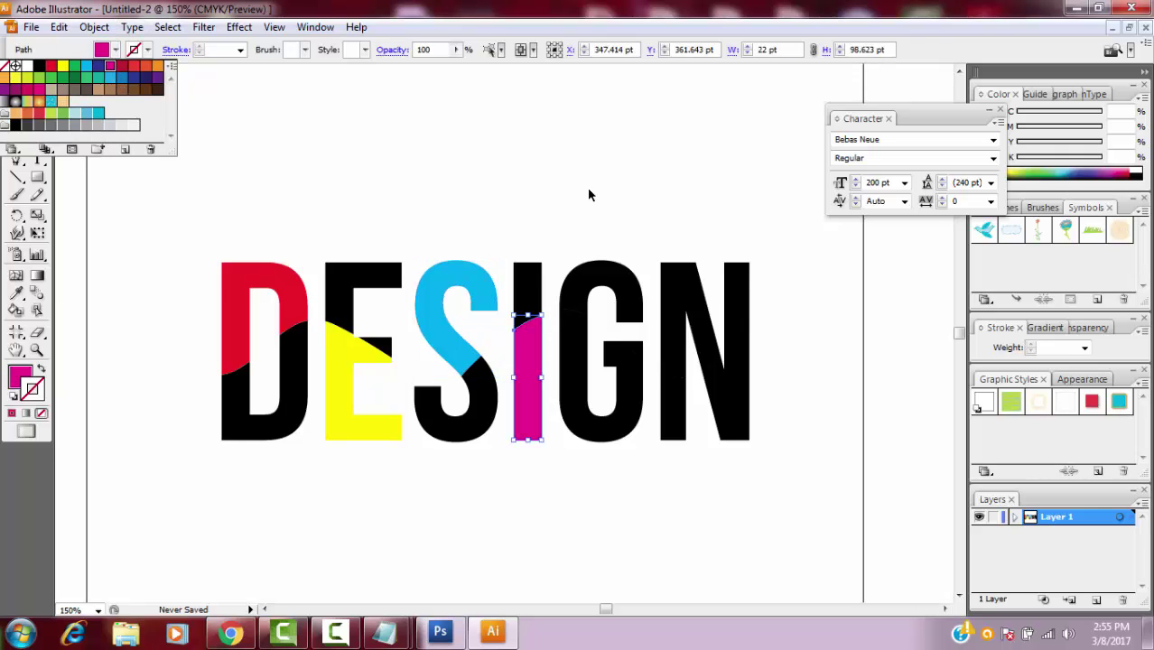
pyautogui.click(587, 187)
pyautogui.click(627, 289)
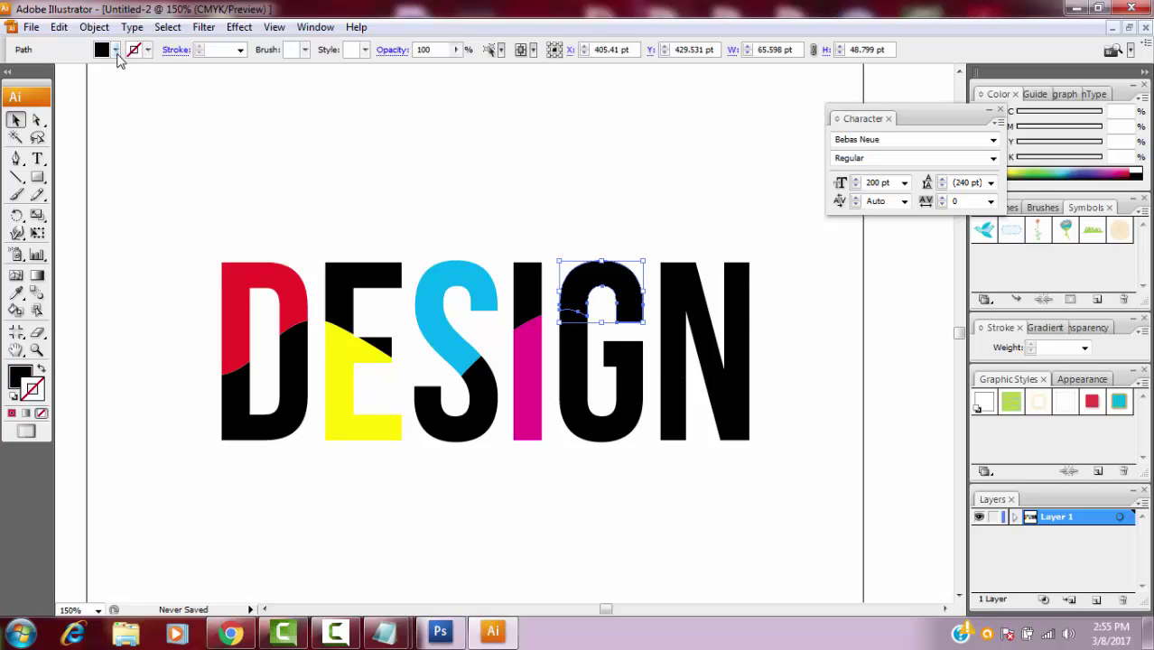
pyautogui.click(115, 51)
pyautogui.click(87, 76)
pyautogui.click(609, 187)
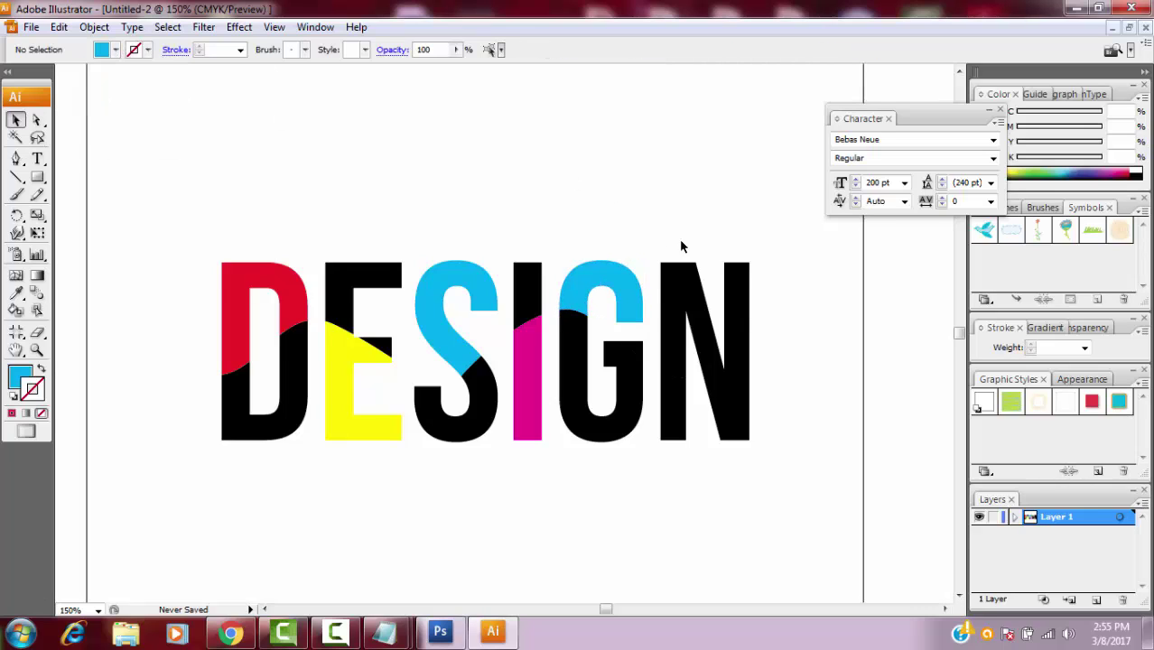
pyautogui.click(600, 290)
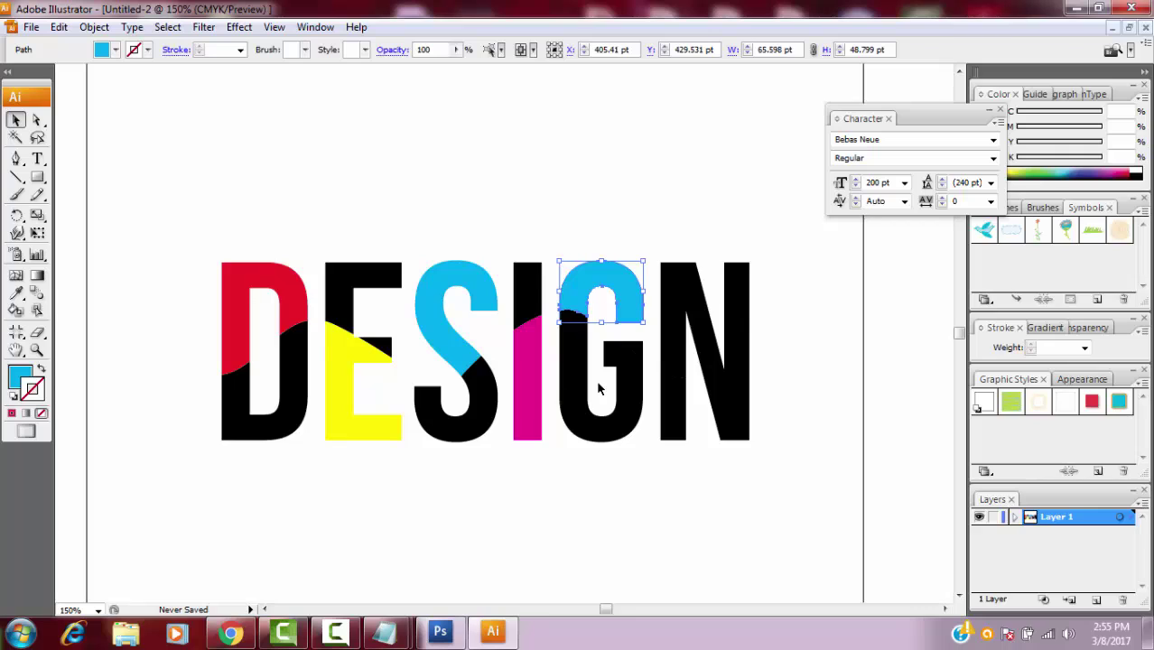
pyautogui.hotkey('ctrl', 'z')
# Fill the lower G piece cyan and check the N's pieces.
pyautogui.click(638, 417)
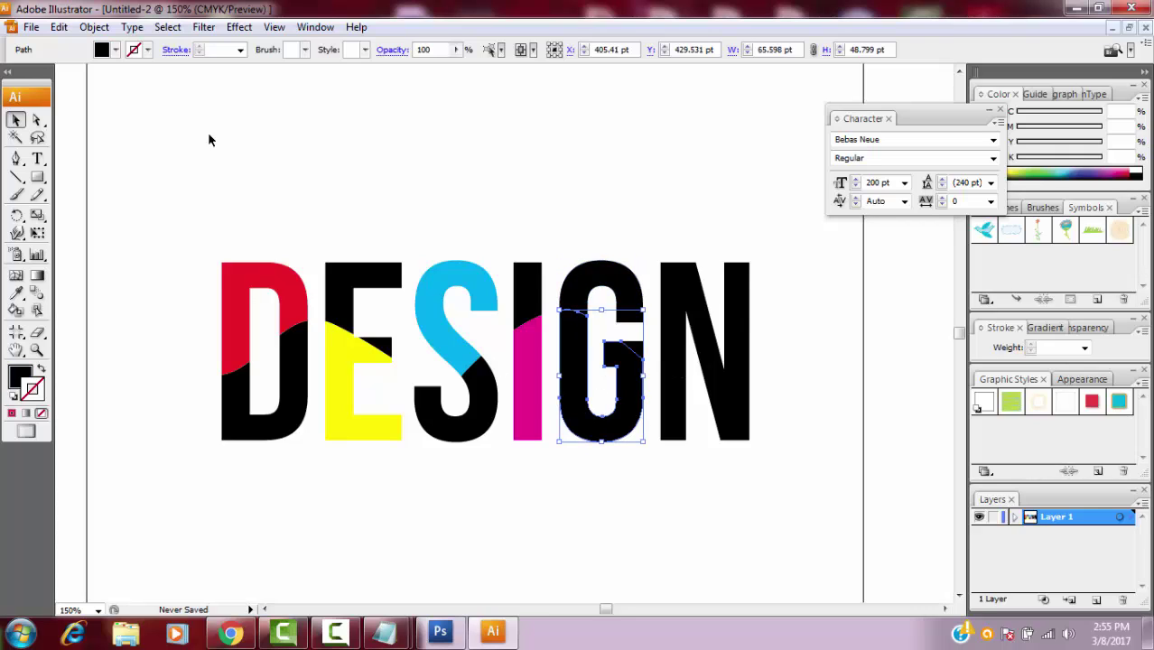
pyautogui.click(116, 50)
pyautogui.click(109, 67)
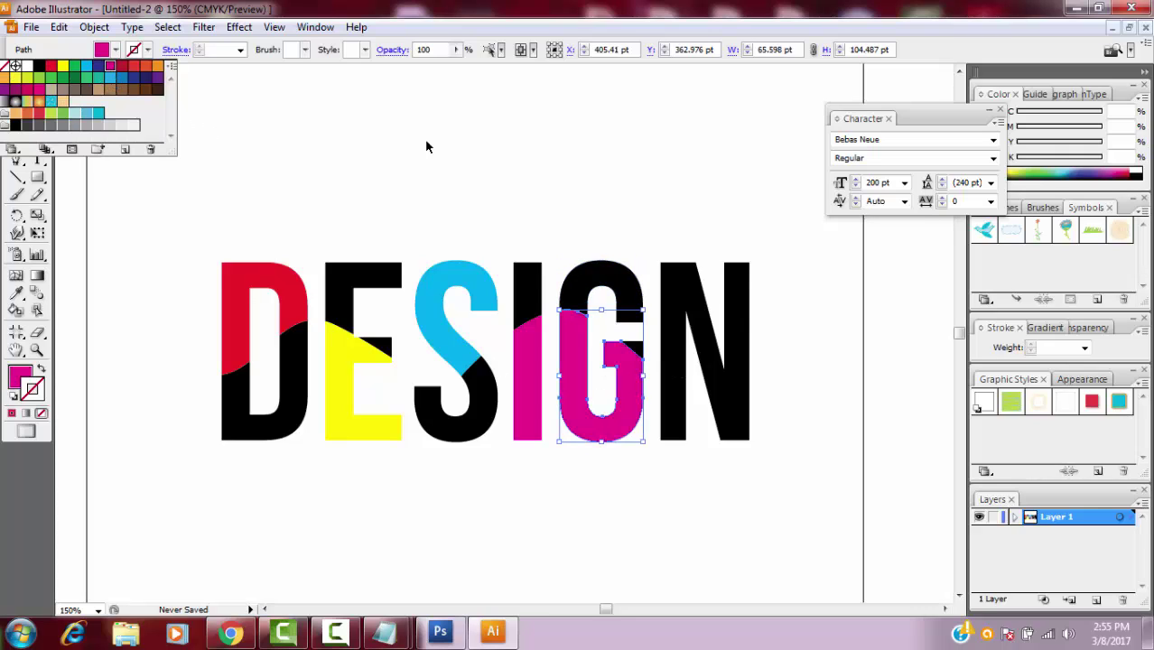
pyautogui.click(90, 69)
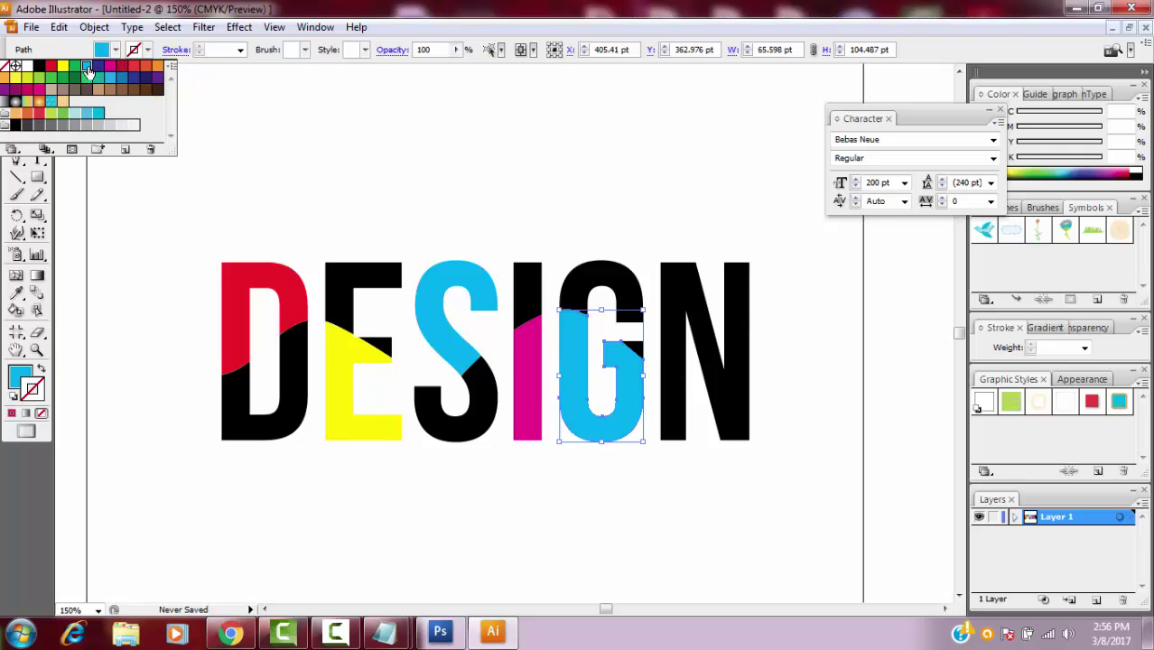
pyautogui.click(516, 150)
pyautogui.click(710, 297)
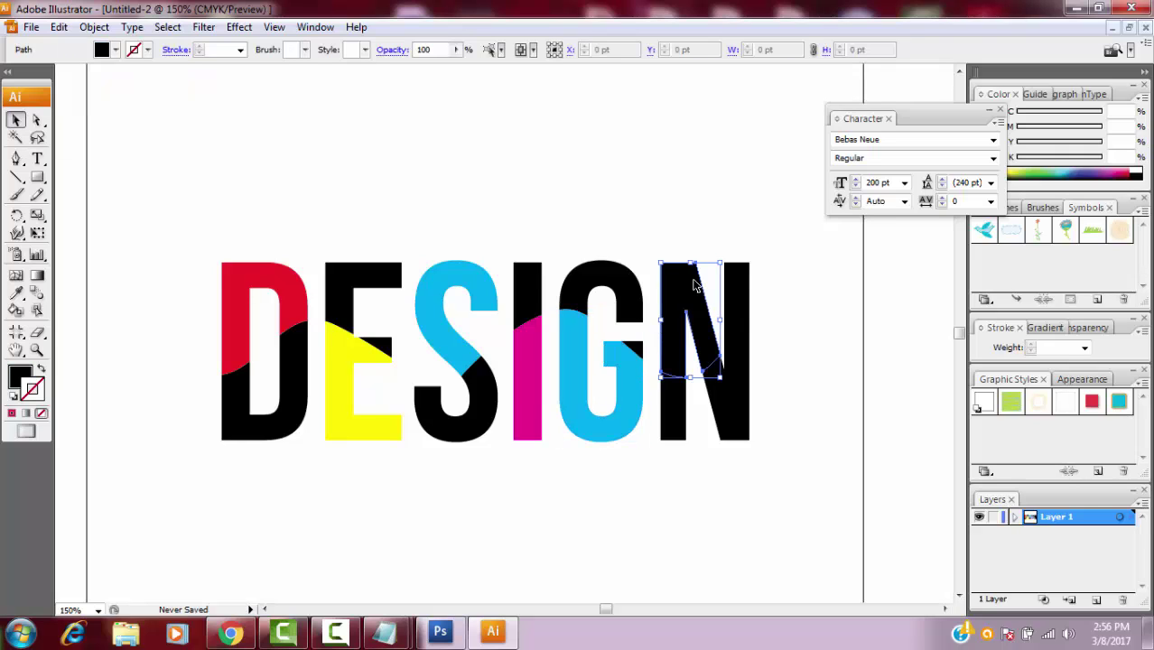
pyautogui.click(787, 489)
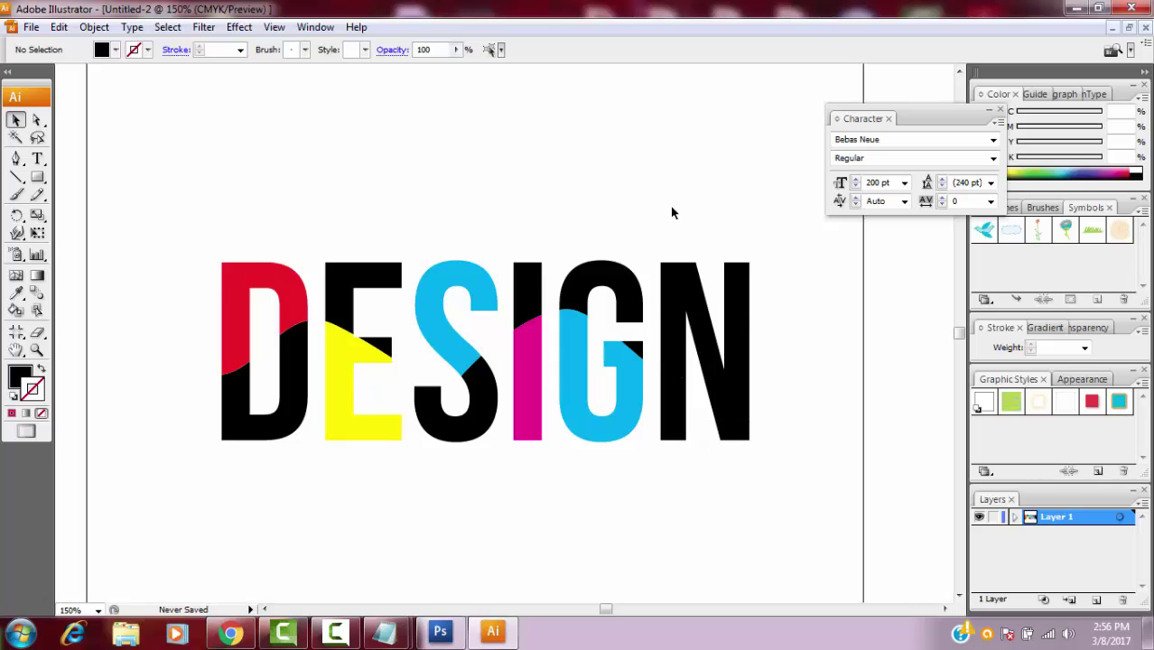
# Give the upper N piece a red fill from the Control bar swatches, leaving nothing selected.
pyautogui.moveTo(670, 206); pyautogui.dragTo(796, 333)
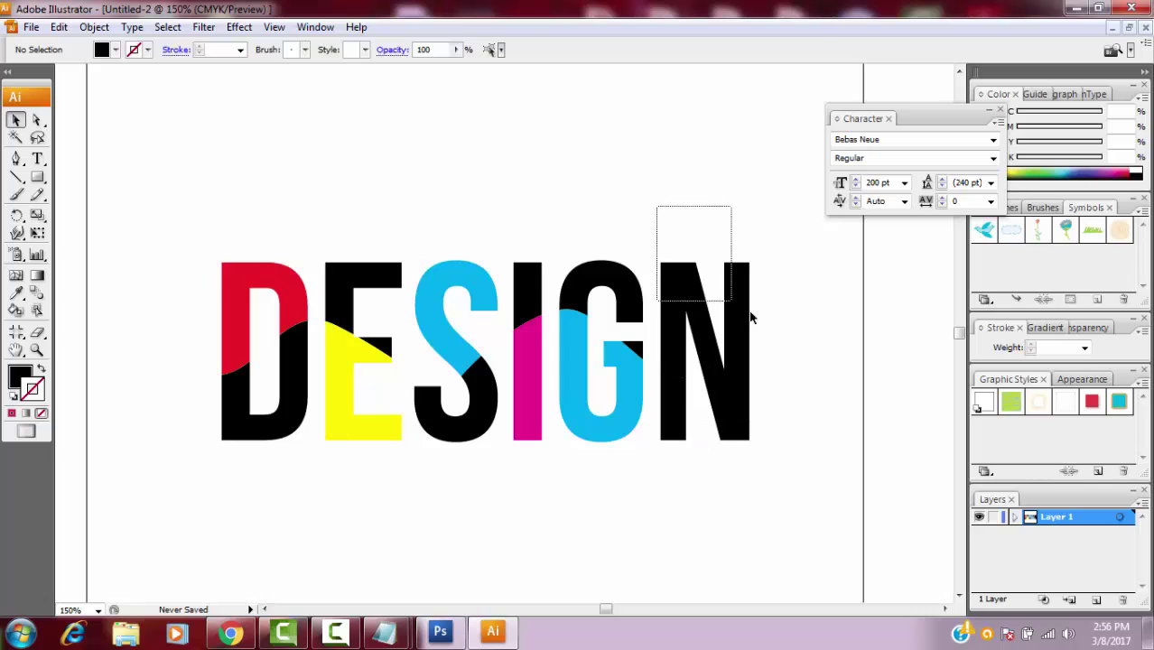
pyautogui.click(596, 168)
pyautogui.moveTo(648, 259); pyautogui.dragTo(774, 293)
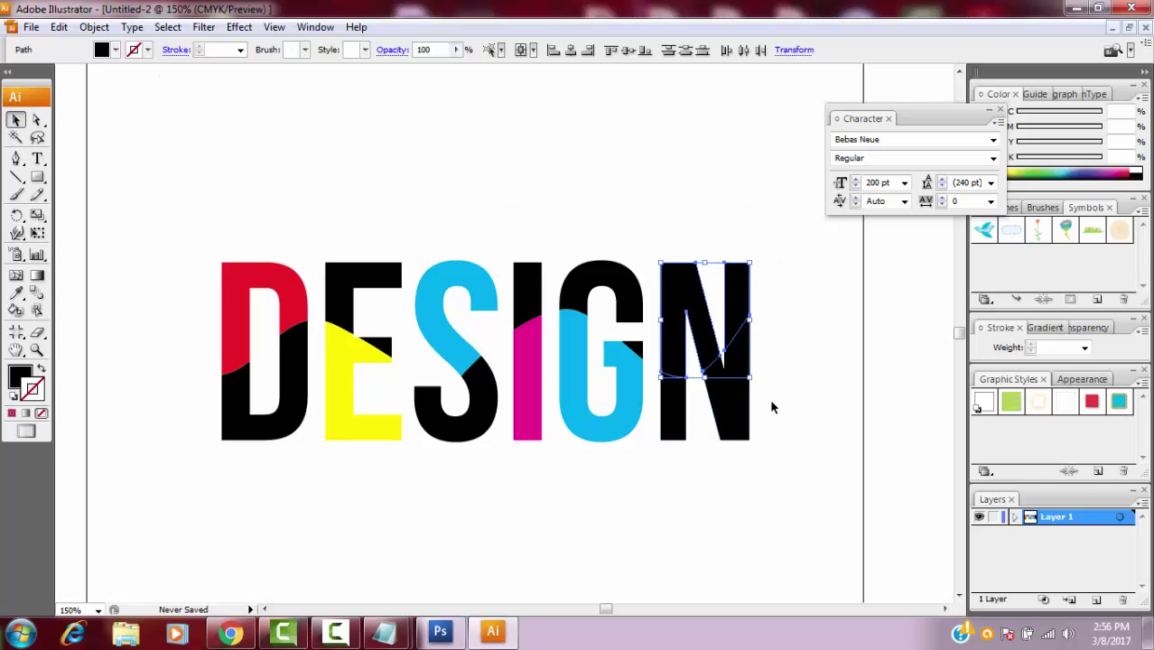
pyautogui.click(116, 52)
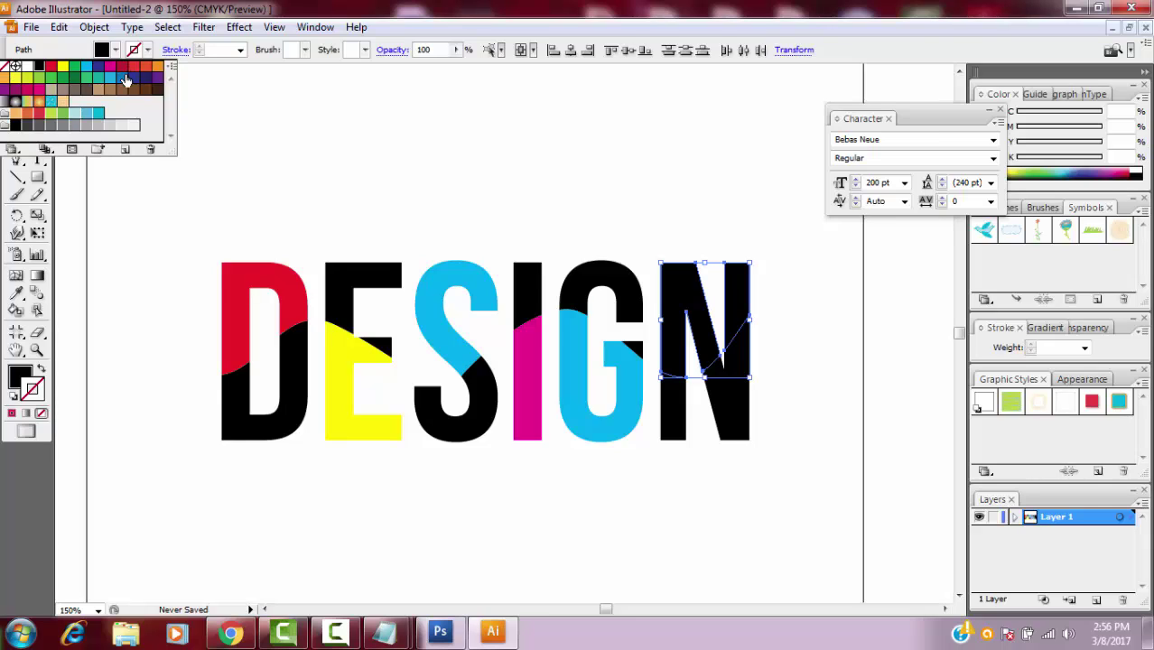
pyautogui.click(50, 67)
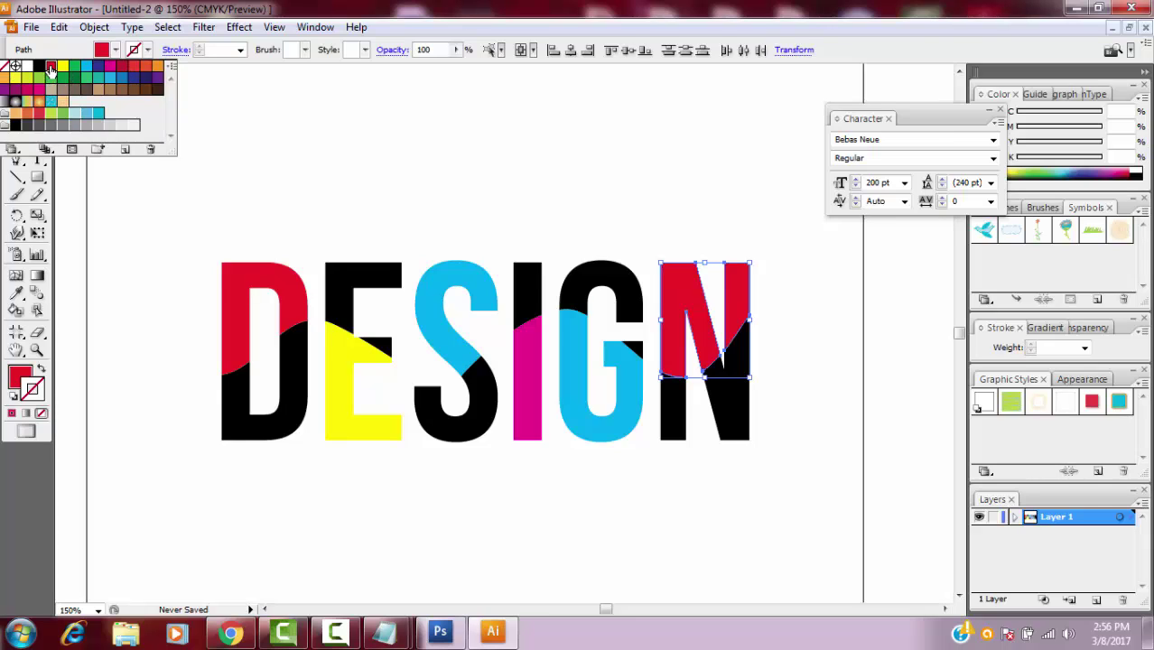
pyautogui.click(564, 144)
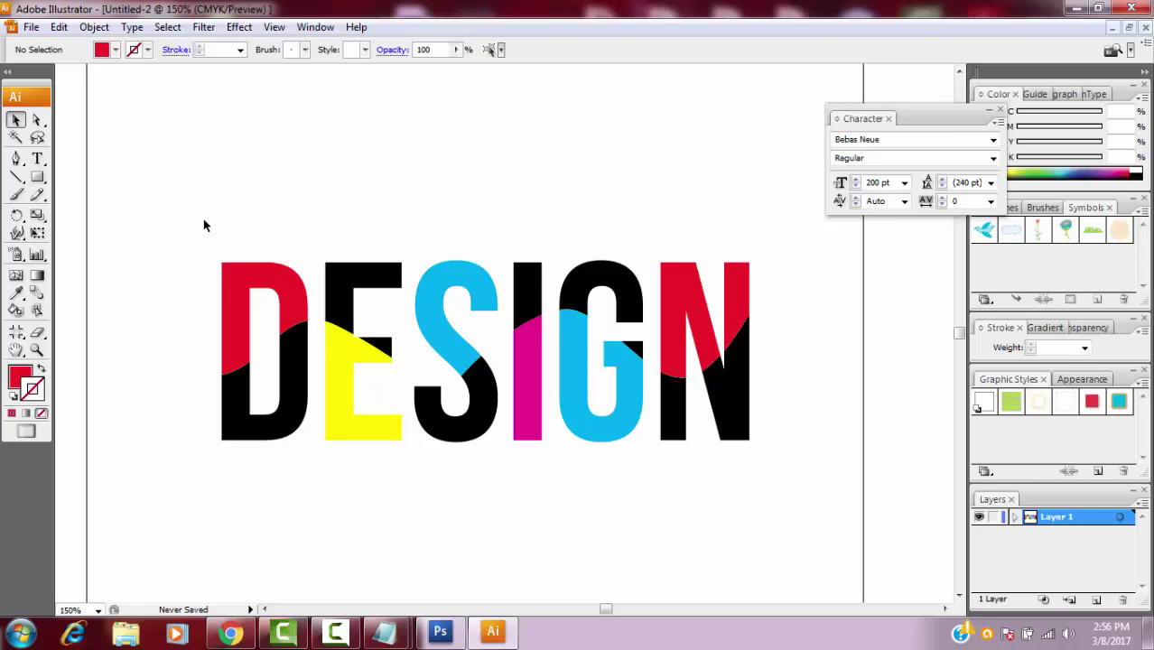
pyautogui.click(335, 631)
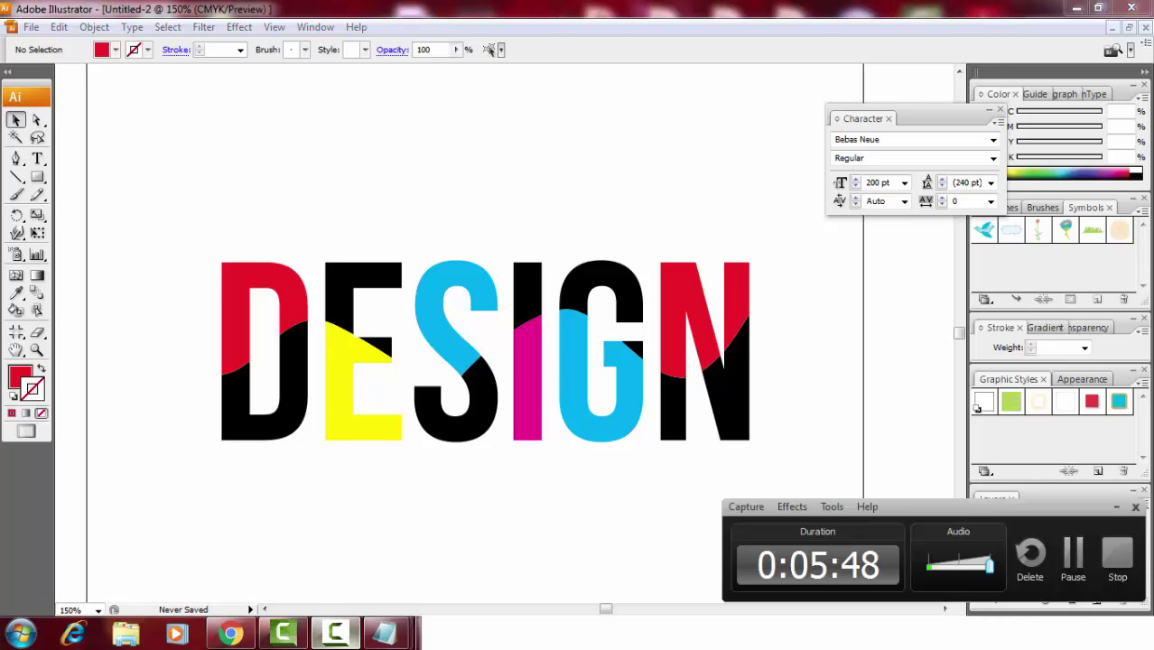